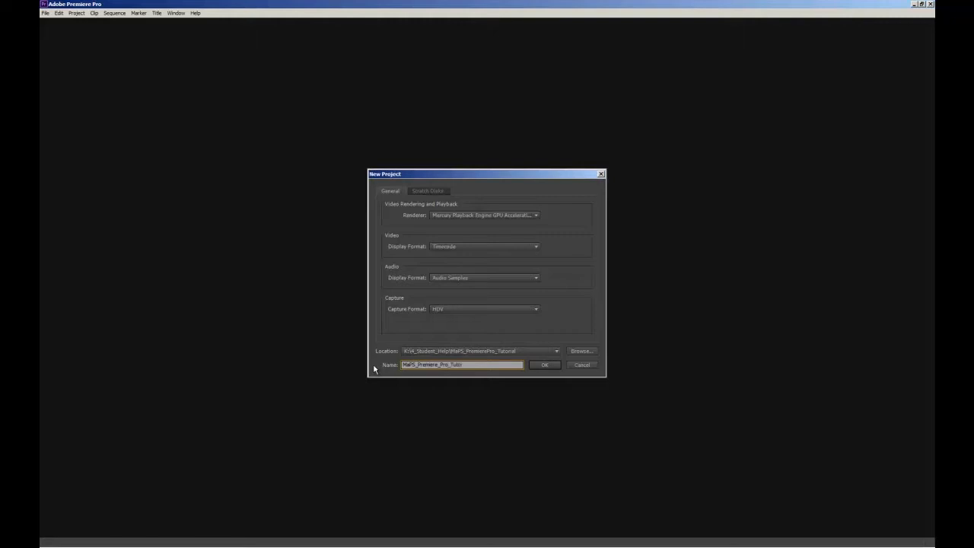
Step: Create the project MaPS_Premiere_Pro_Tutorial and select the DV - PAL Widescreen 48kHz sequence preset
click(541, 365)
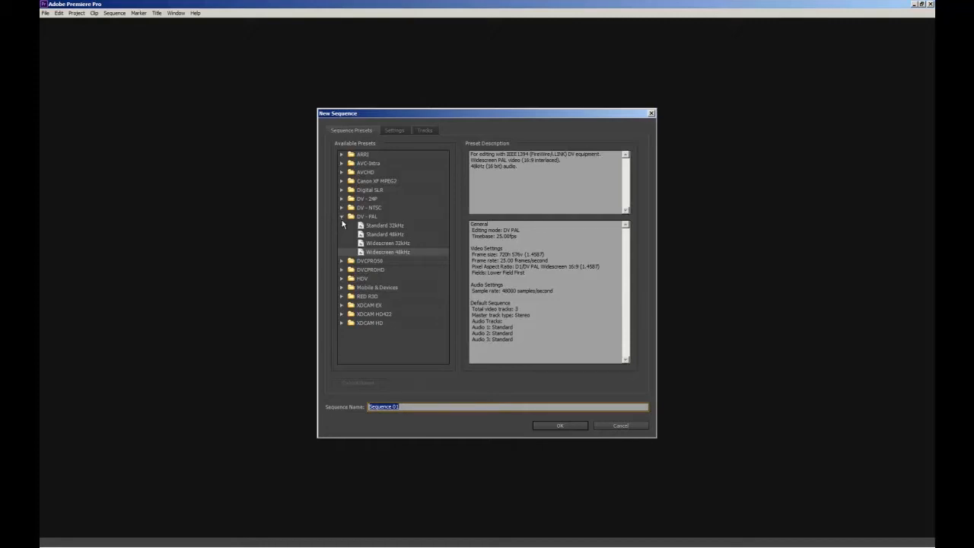
click(381, 254)
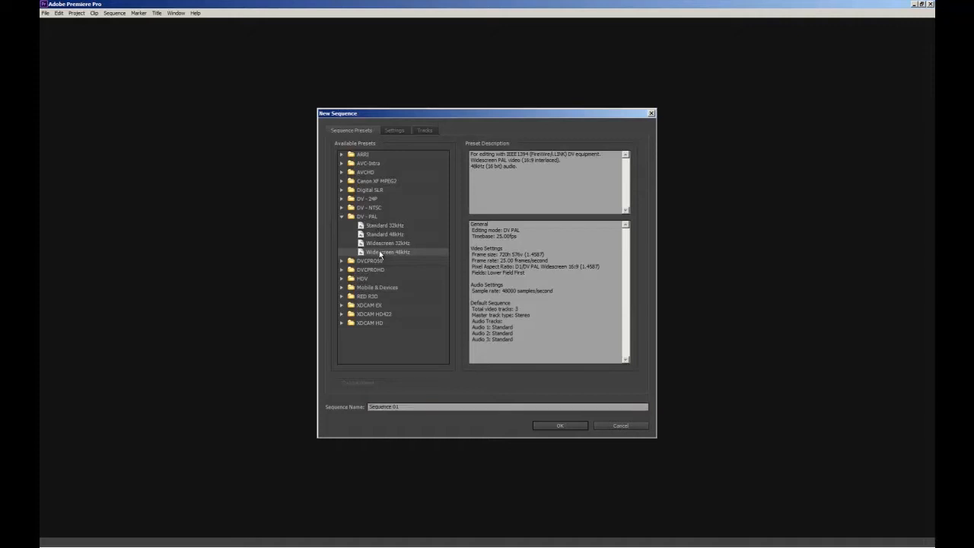
Step: Examine the description of the Digital SLR 1080p preset DSLR 1080p25
click(342, 217)
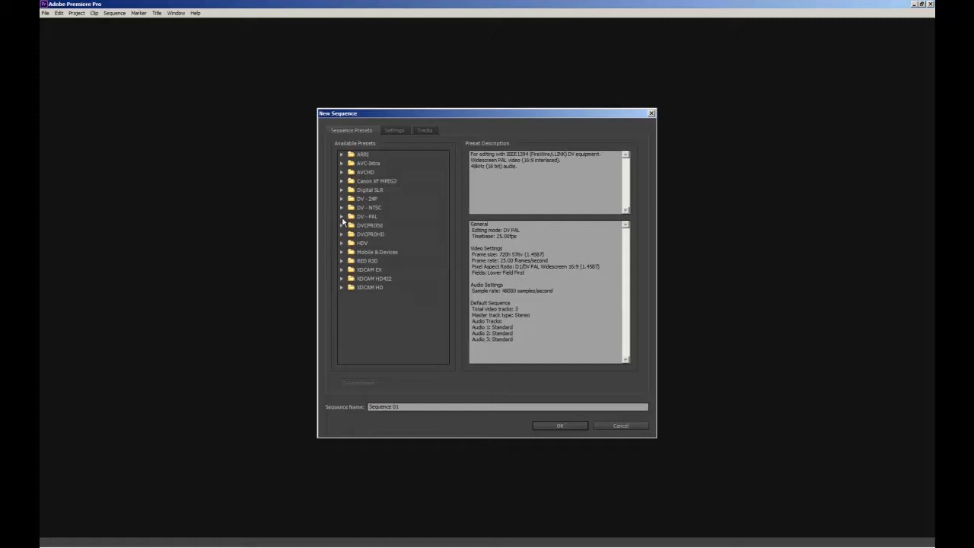
click(341, 191)
click(351, 198)
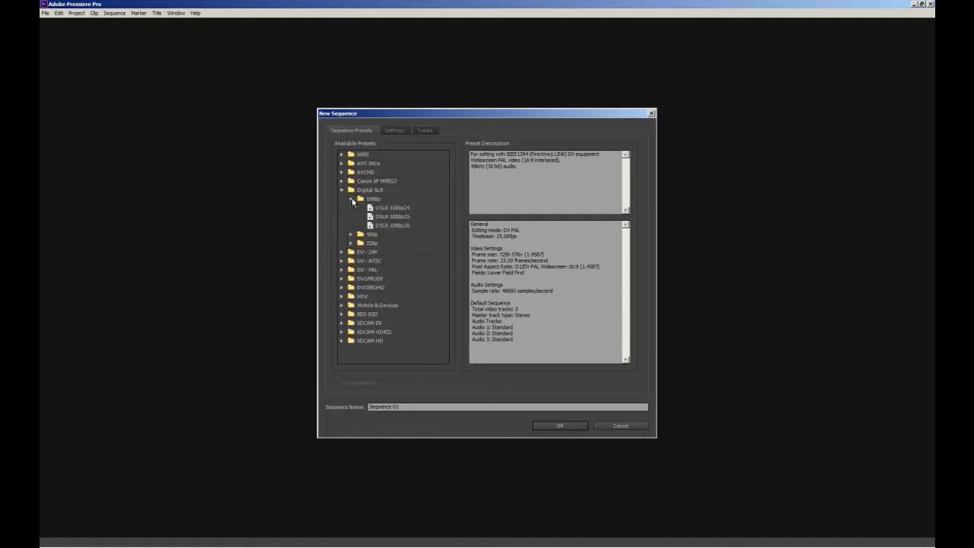
click(397, 217)
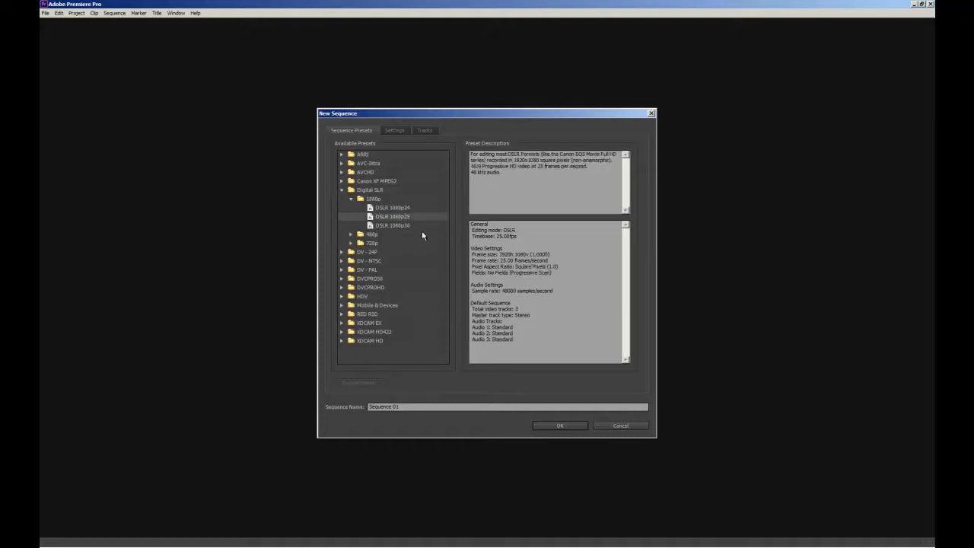
click(350, 198)
click(342, 191)
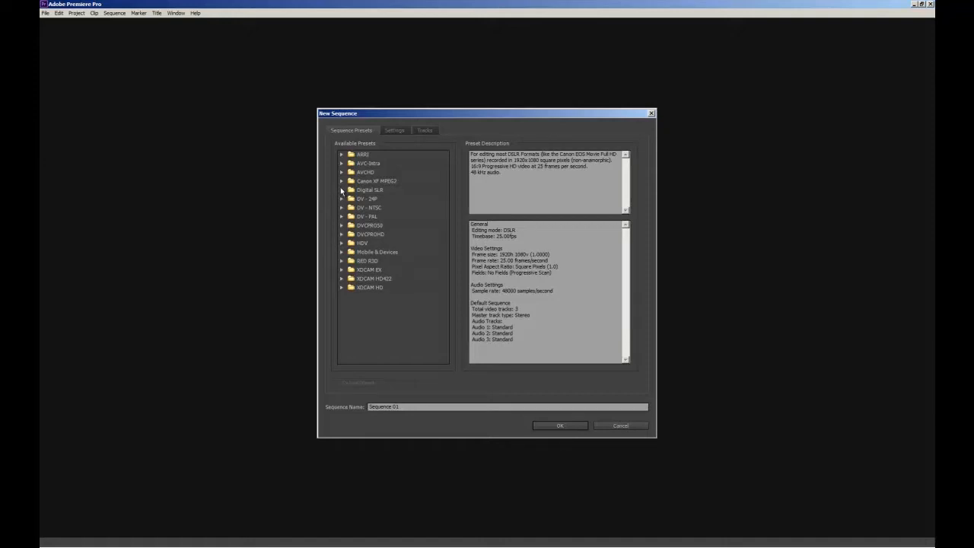
Step: Examine the description of the Canon XF MPEG2 1080p25 sequence preset
click(341, 181)
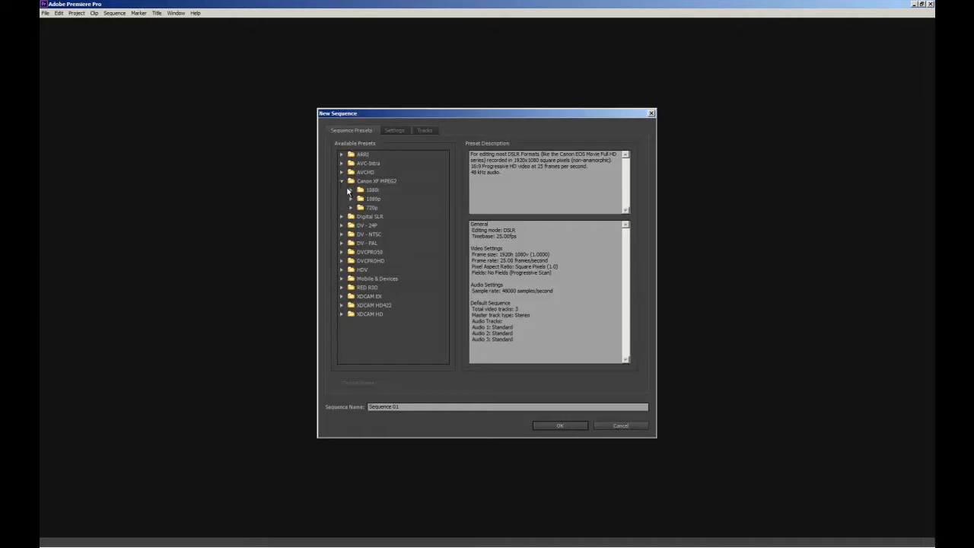
click(351, 200)
click(391, 227)
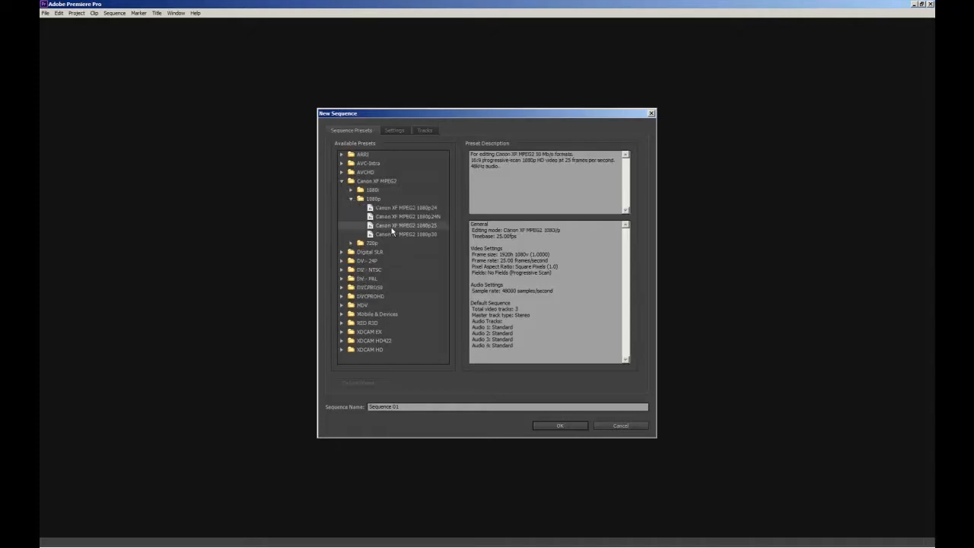
click(342, 181)
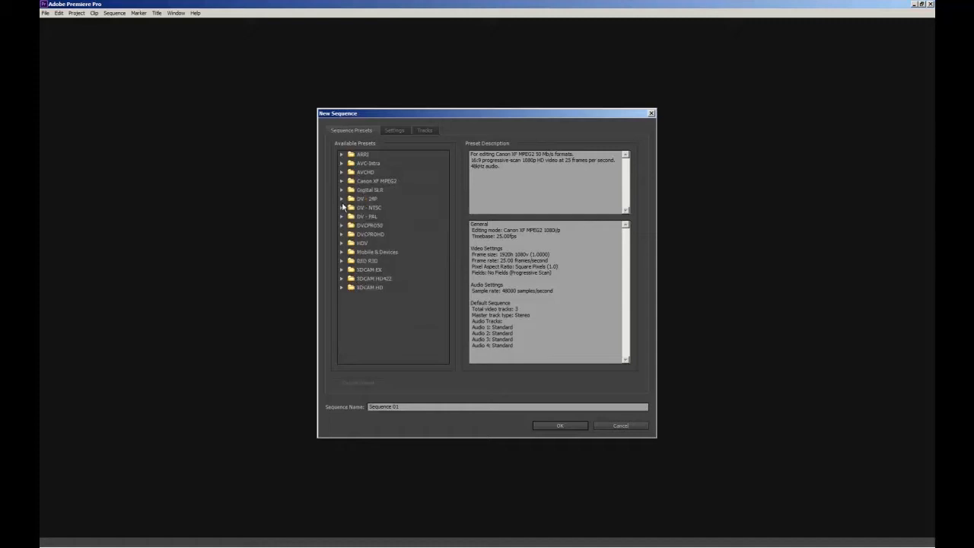
Step: Create Sequence 01 from the DV - PAL Widescreen 48kHz preset
click(342, 217)
click(380, 253)
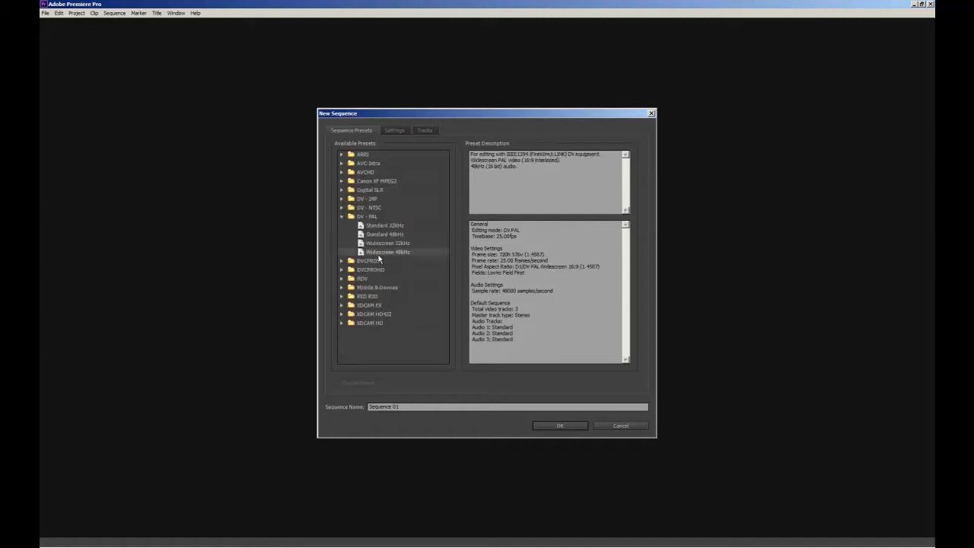
click(545, 427)
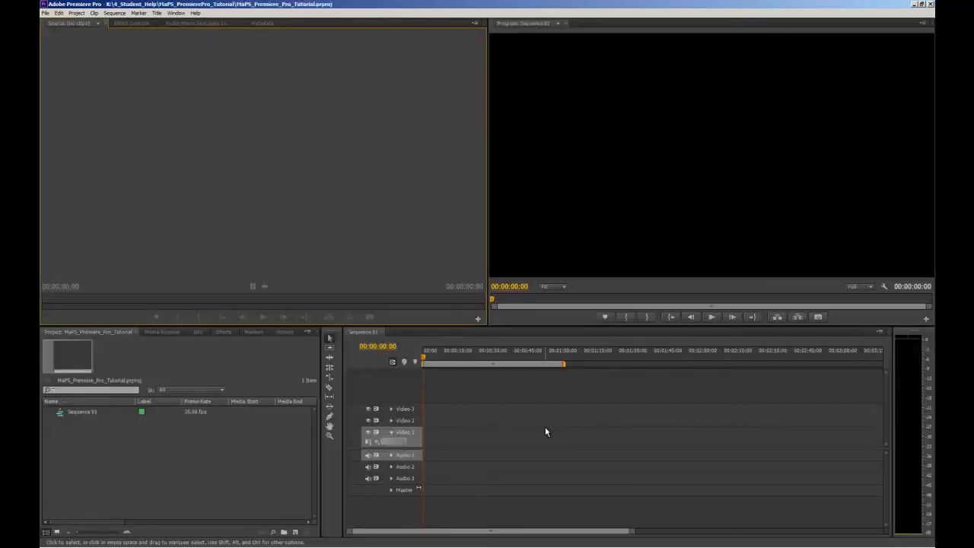
Step: Dock the Project panel as its own column beside the Source monitor, on the side away from the Program monitor
click(156, 376)
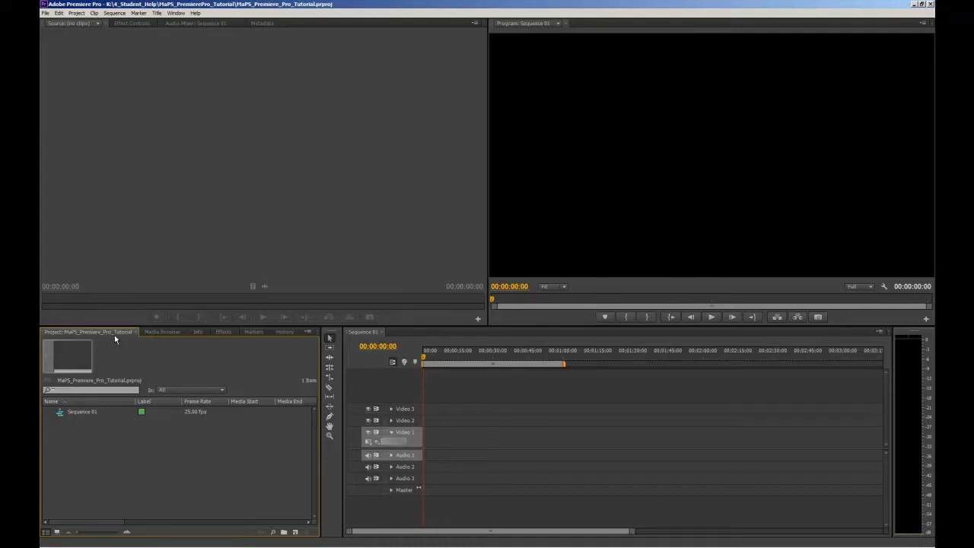
drag(115, 335, 55, 206)
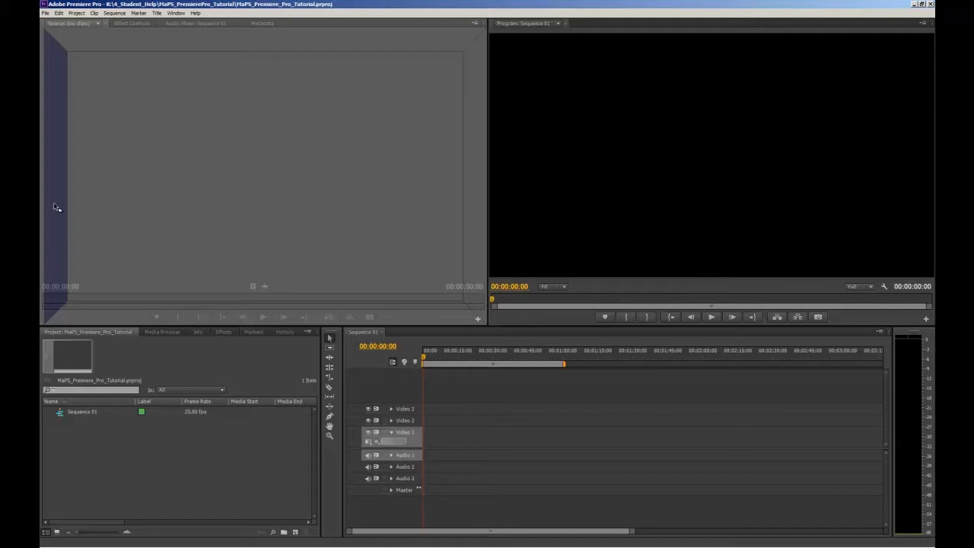
drag(55, 206, 55, 207)
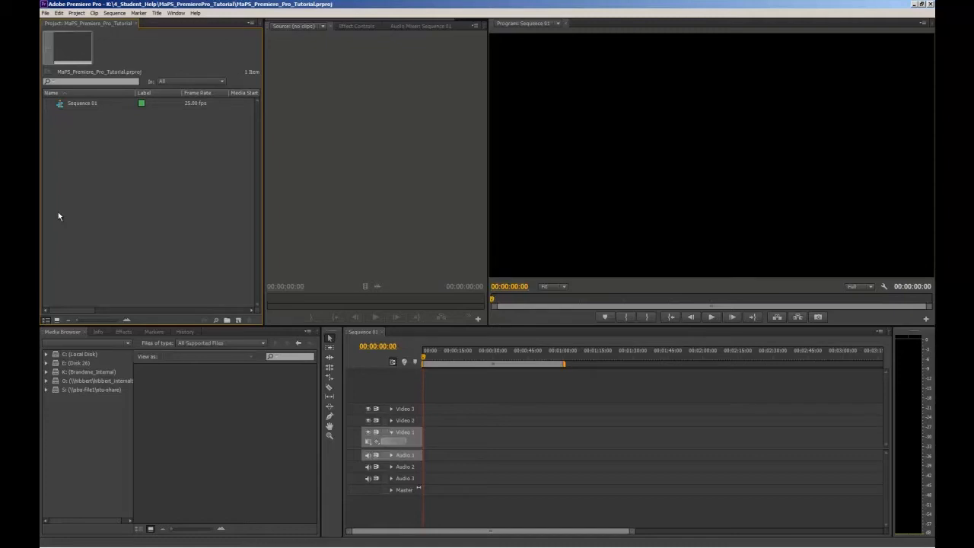
Step: Look over the Source monitor, Effect Controls, Program monitor, timeline, editing tools, Media Browser and Effects areas of the workspace
click(287, 203)
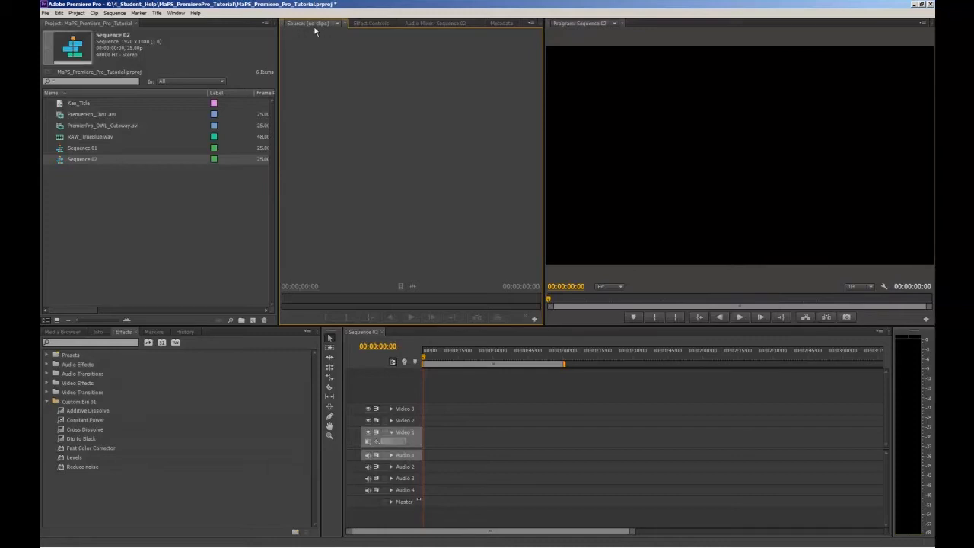
click(370, 23)
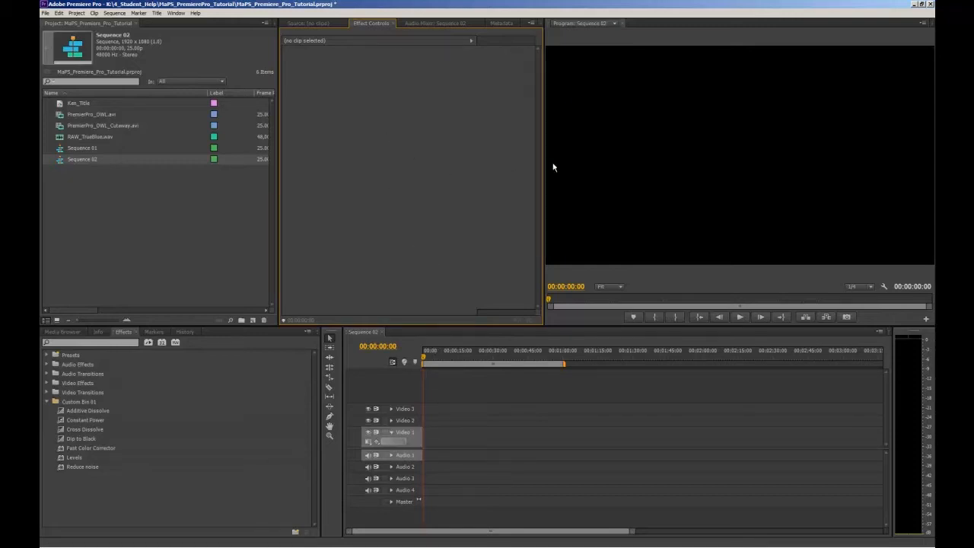
click(634, 153)
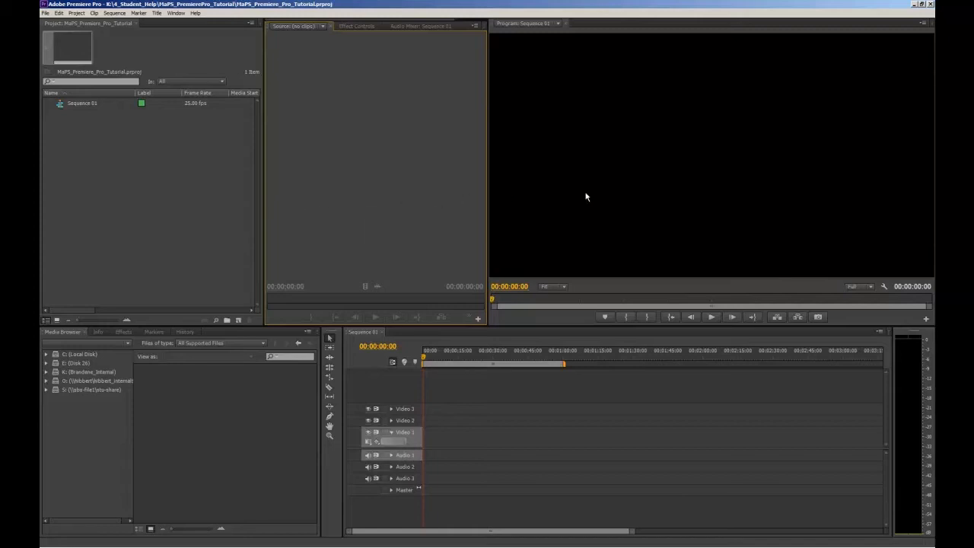
click(617, 196)
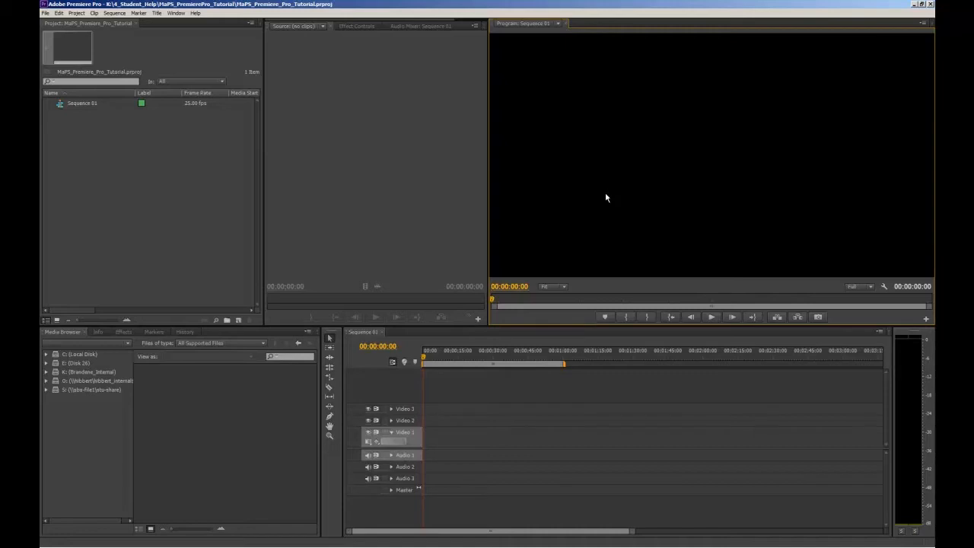
click(595, 384)
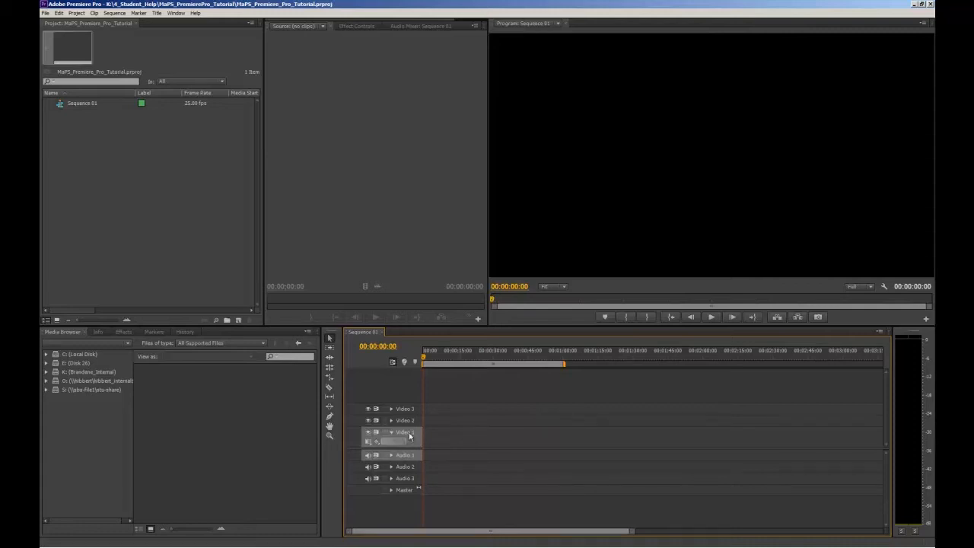
click(336, 446)
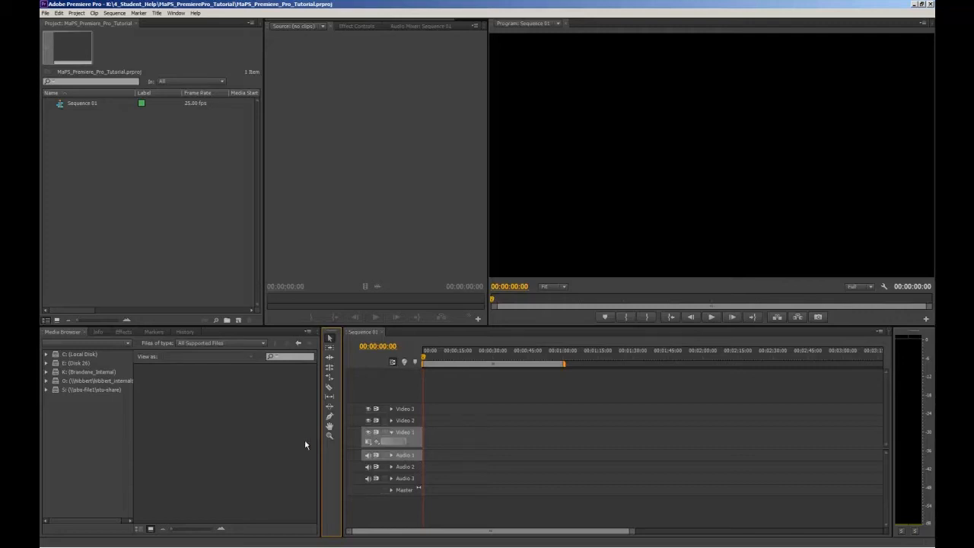
click(77, 333)
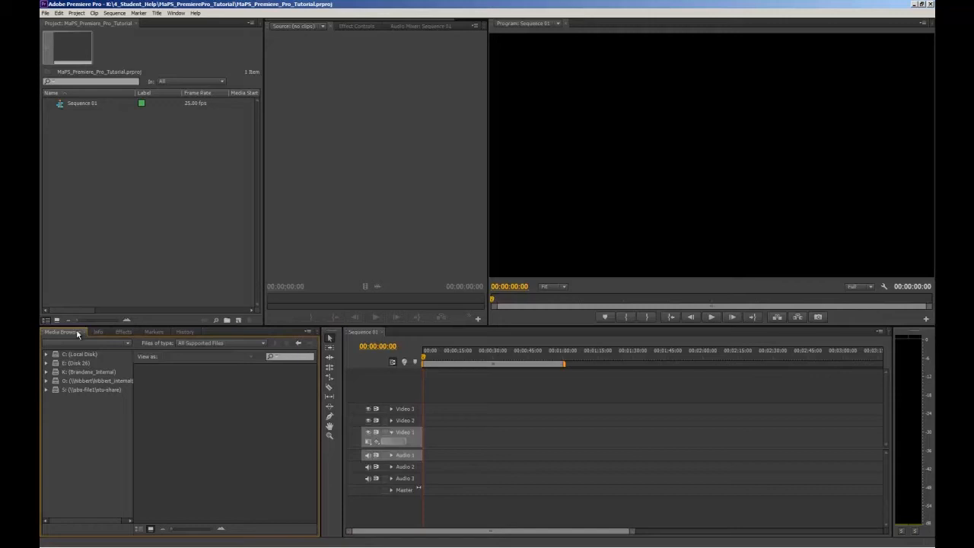
click(122, 332)
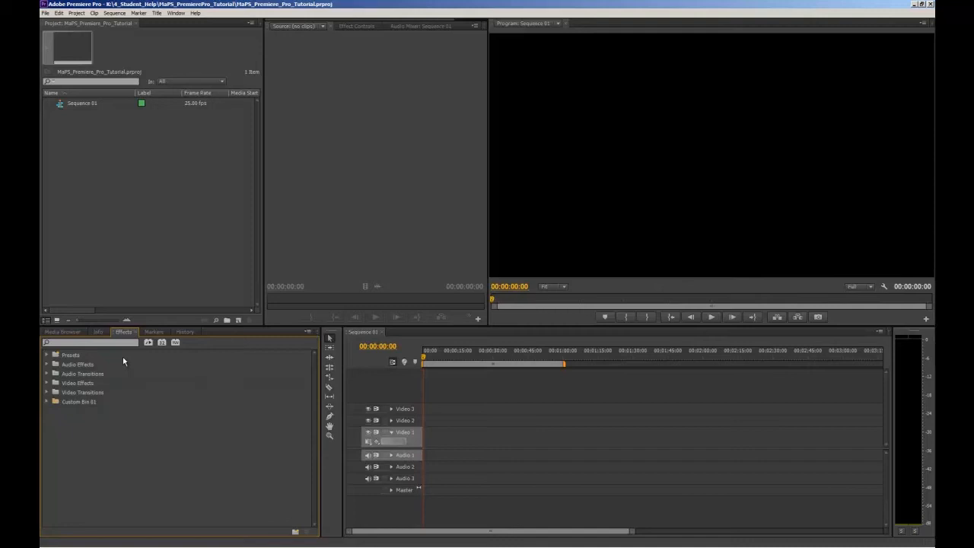
Step: Browse in the Media Browser to the MaPS_PremierePro_Tutorial folder inside 4_Student_Help on the K: drive
click(78, 334)
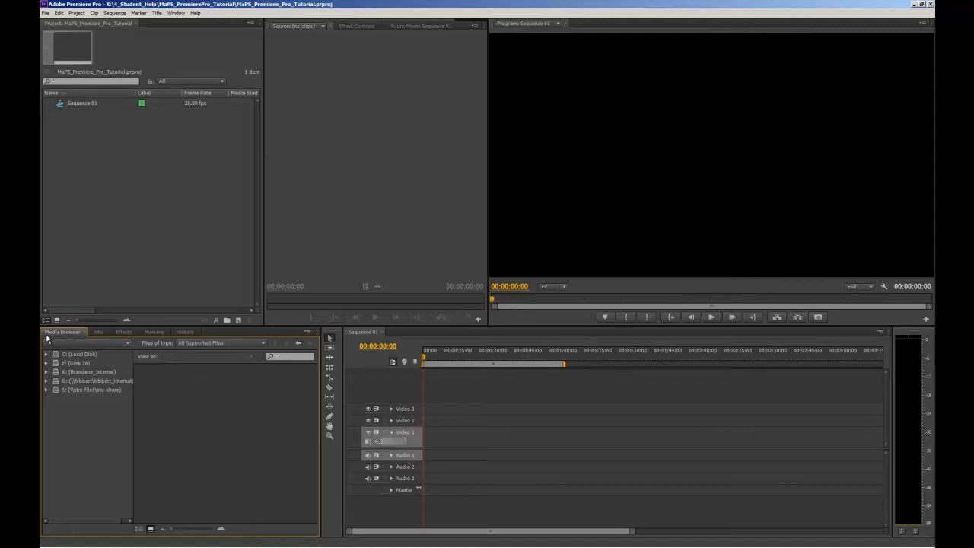
click(46, 372)
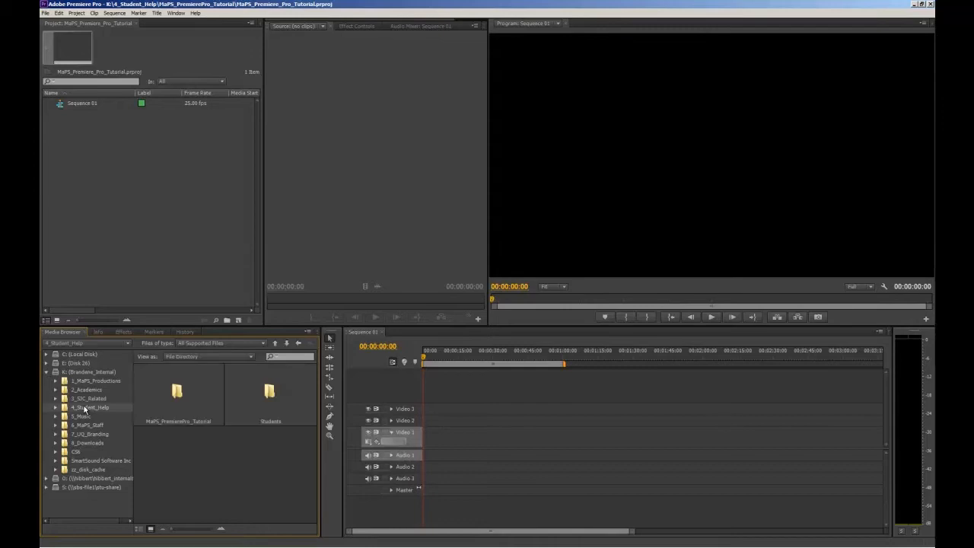
double_click(196, 393)
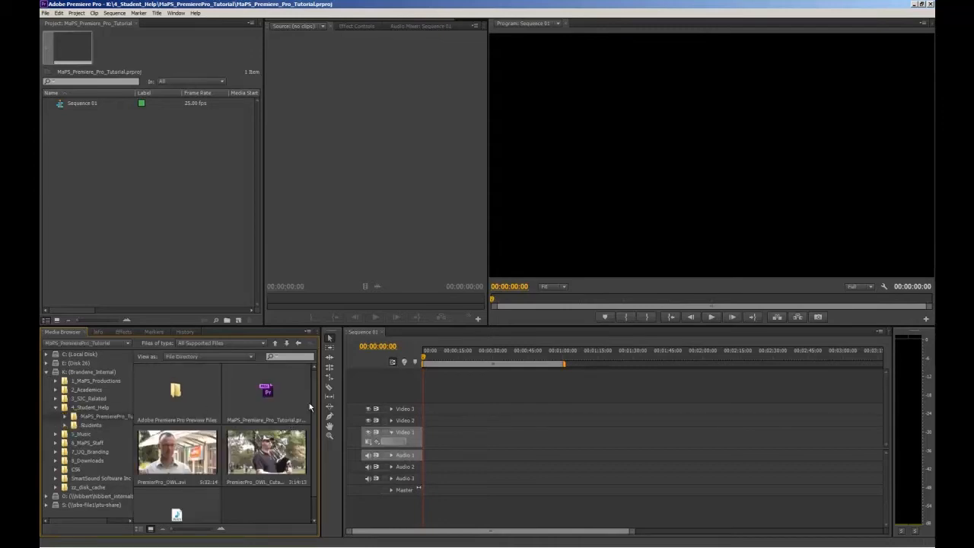
drag(315, 397, 314, 406)
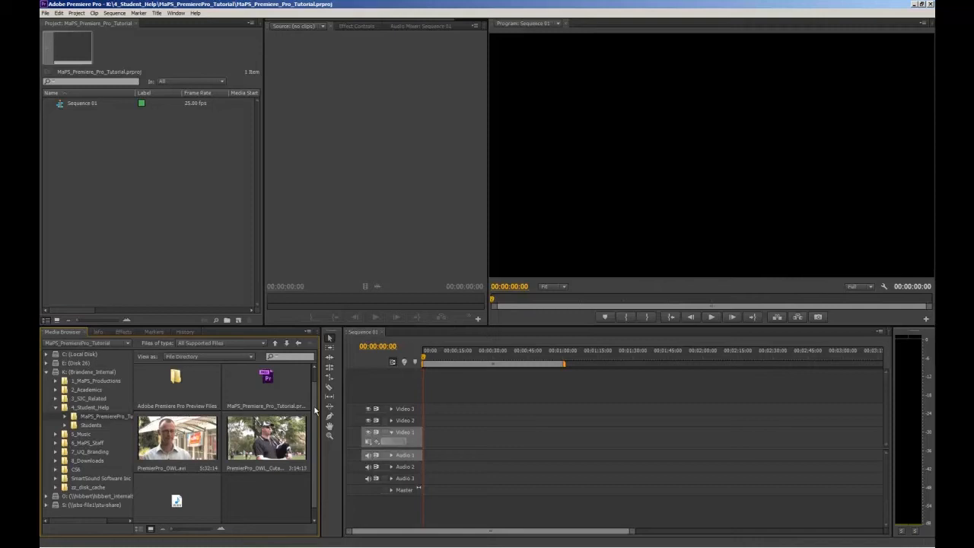
click(192, 300)
double_click(192, 299)
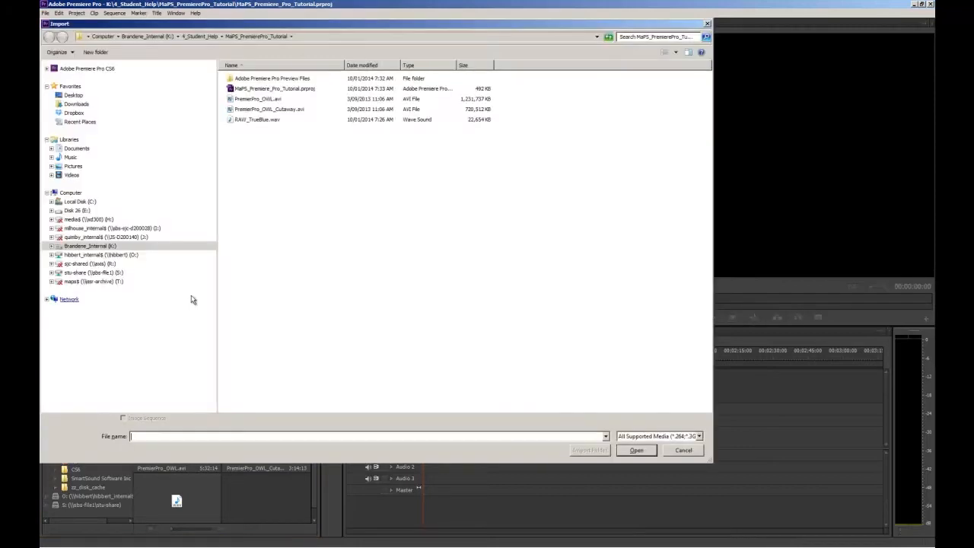
click(683, 450)
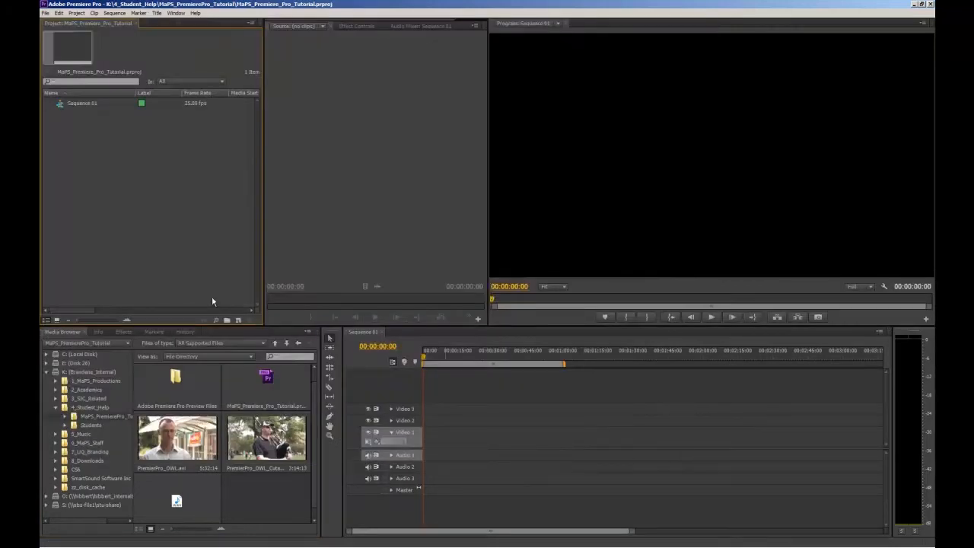
right_click(153, 219)
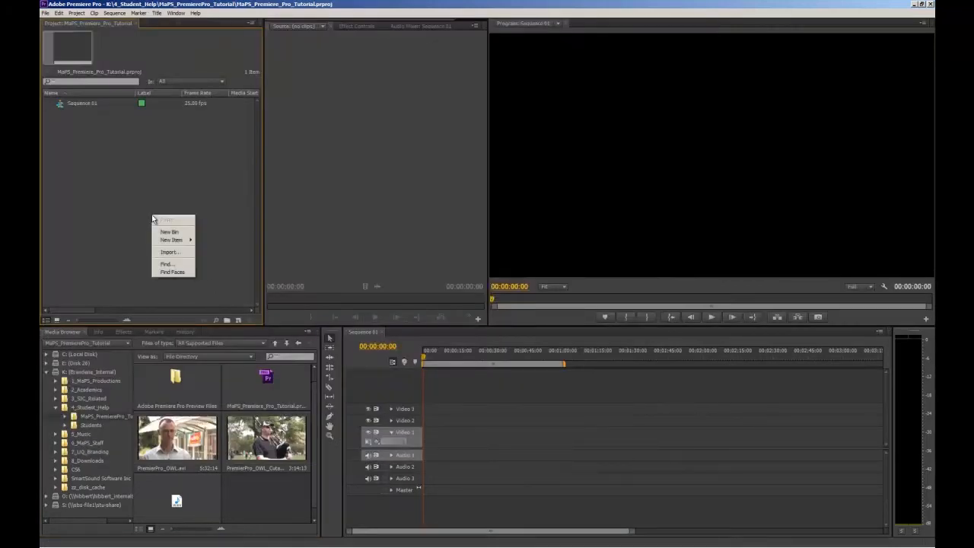
click(170, 257)
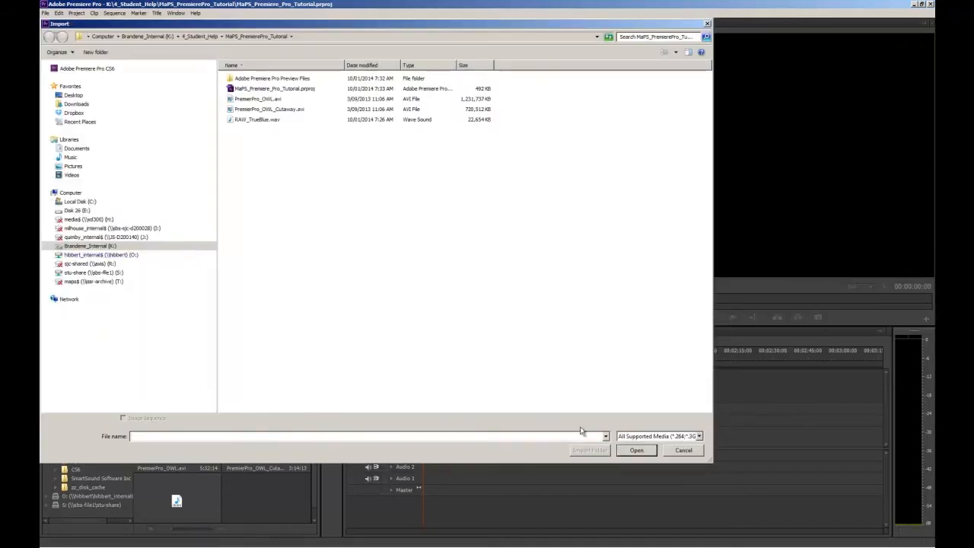
click(683, 450)
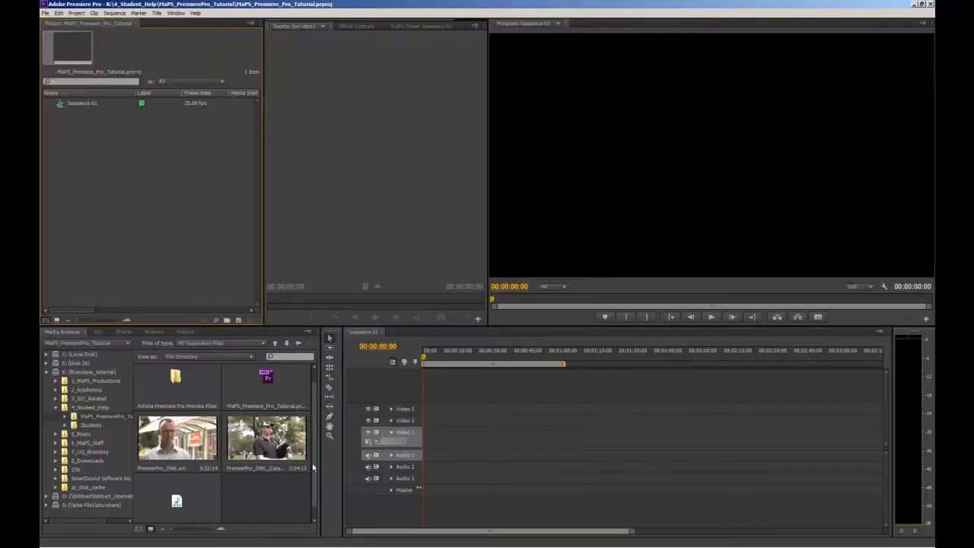
Step: Import PremierPro_OWL.avi, PremierPro_OWL_Cutaway.avi and RAW_TrueBlue.wav from the Media Browser into the project
scroll(312, 477, down, 1)
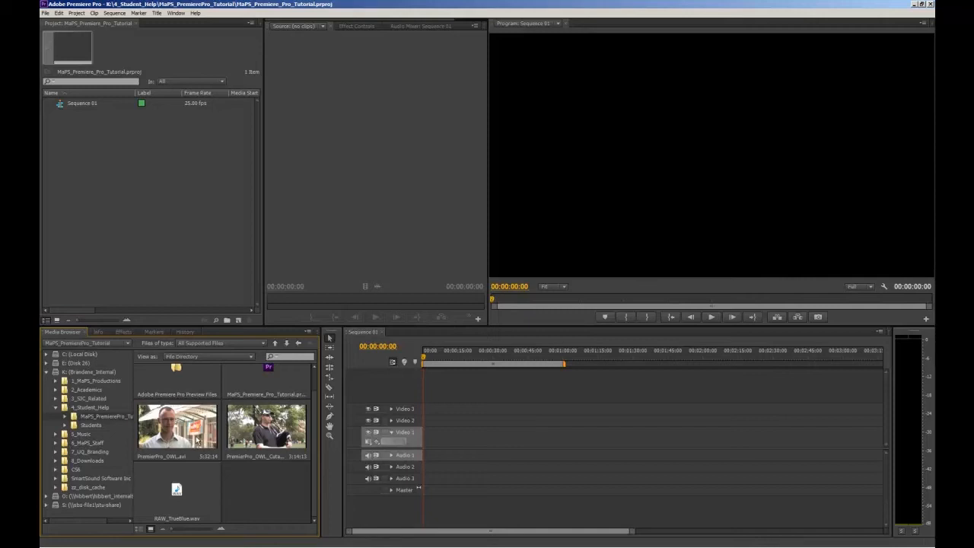
scroll(196, 439, up, 1)
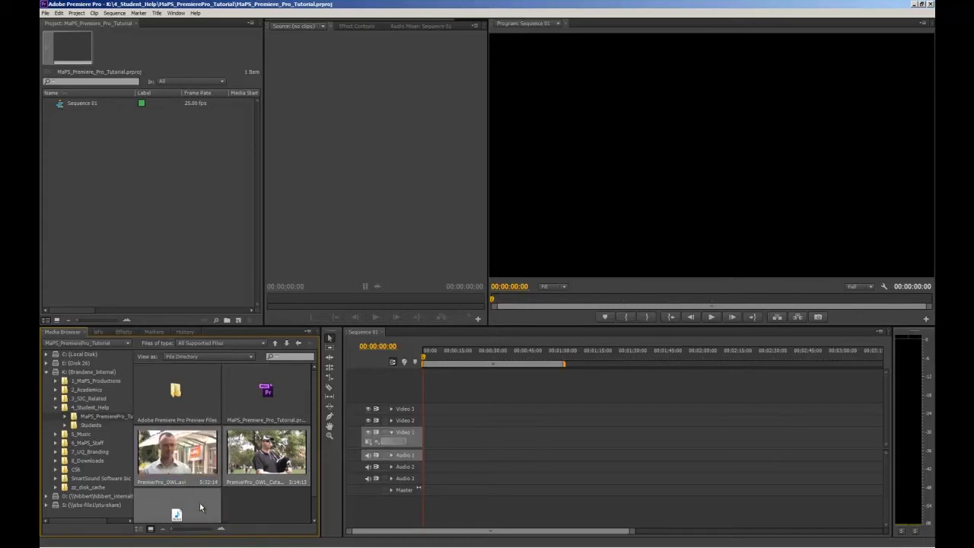
drag(201, 508, 162, 203)
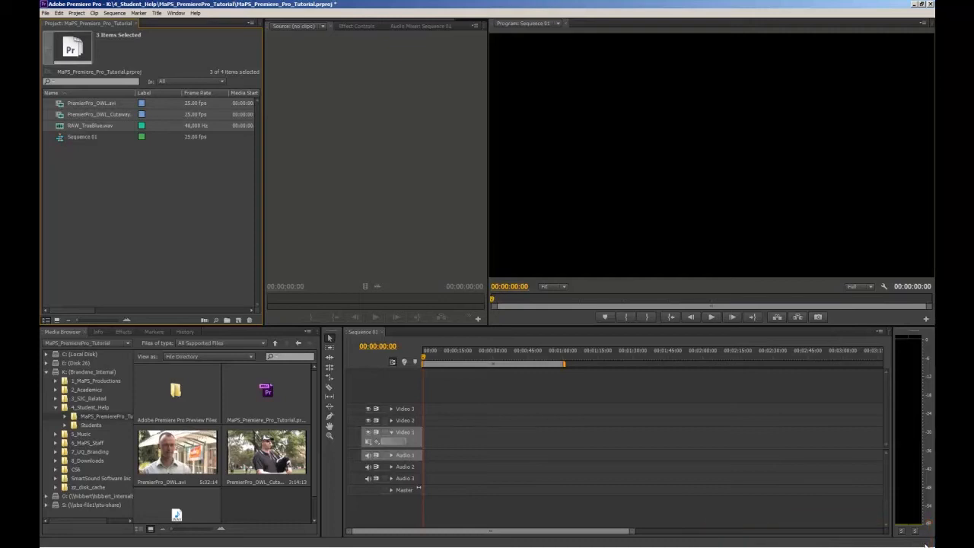
click(153, 233)
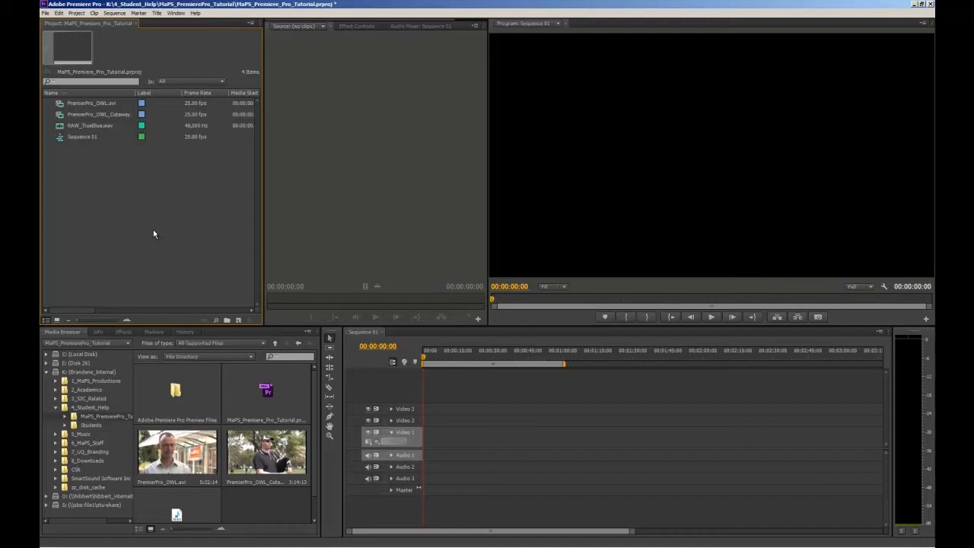
Step: Set the audio channel format of PremierPro_OWL.avi to Stereo in its clip settings
right_click(76, 107)
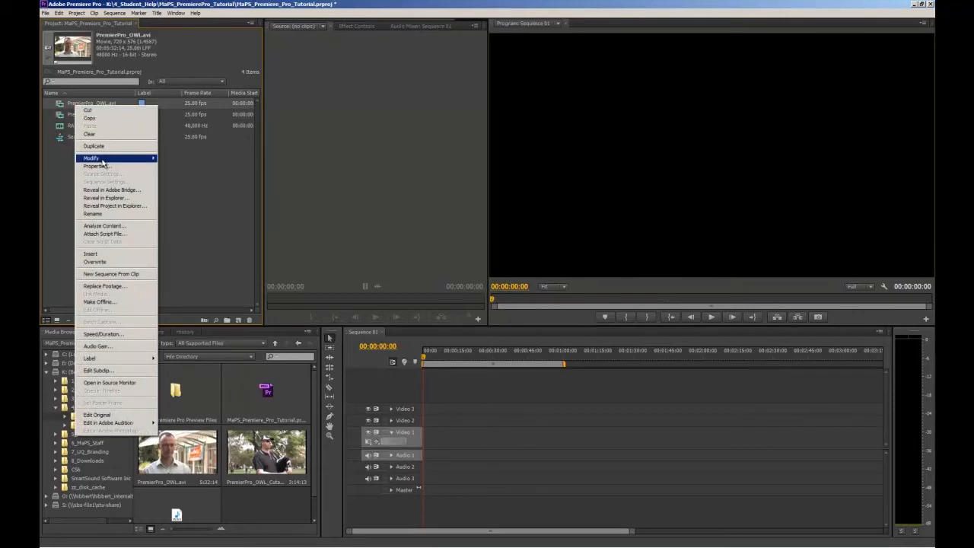
mouse_move(103, 159)
click(167, 159)
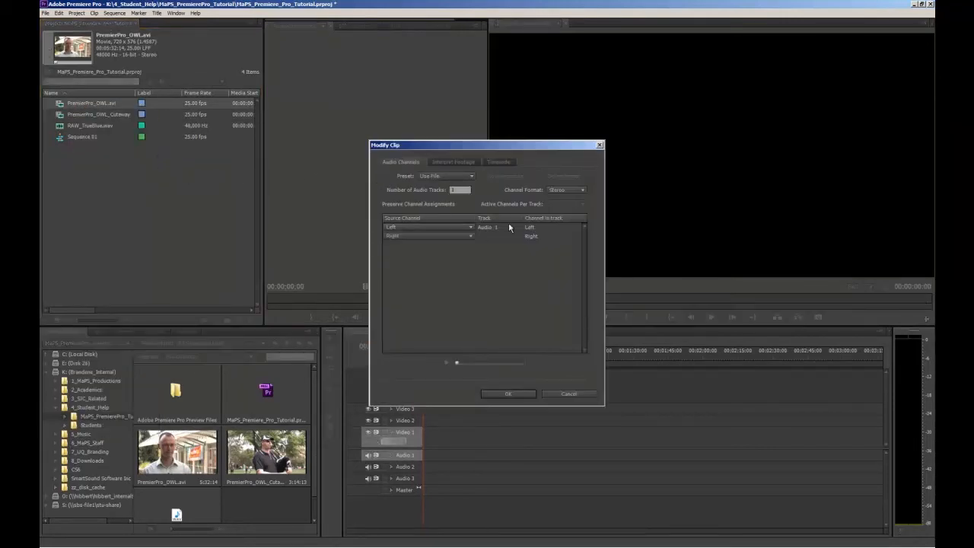
click(581, 189)
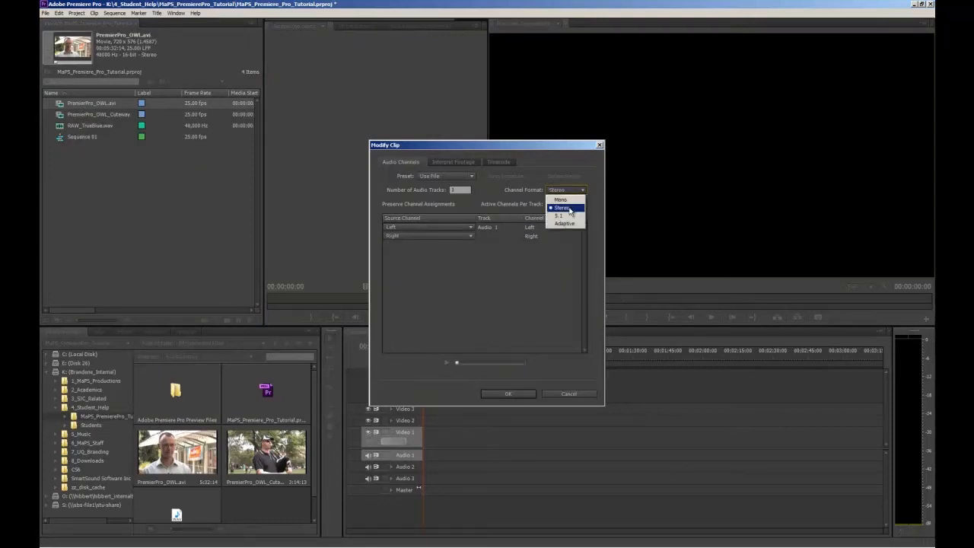
click(570, 208)
click(508, 394)
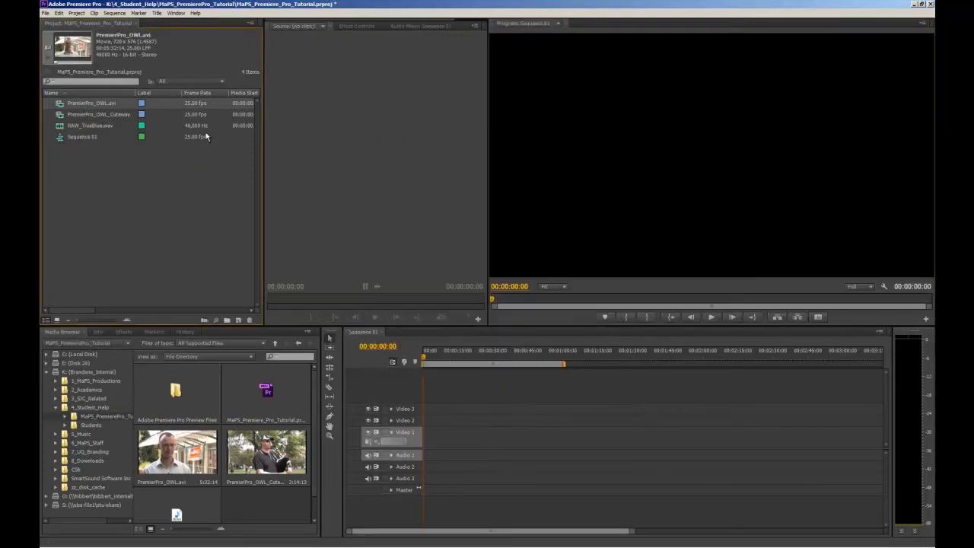
Step: Set the audio channel format of the PremierPro_OWL_Cutaway.avi clip to Stereo and deselect it in the project
right_click(105, 116)
mouse_move(124, 174)
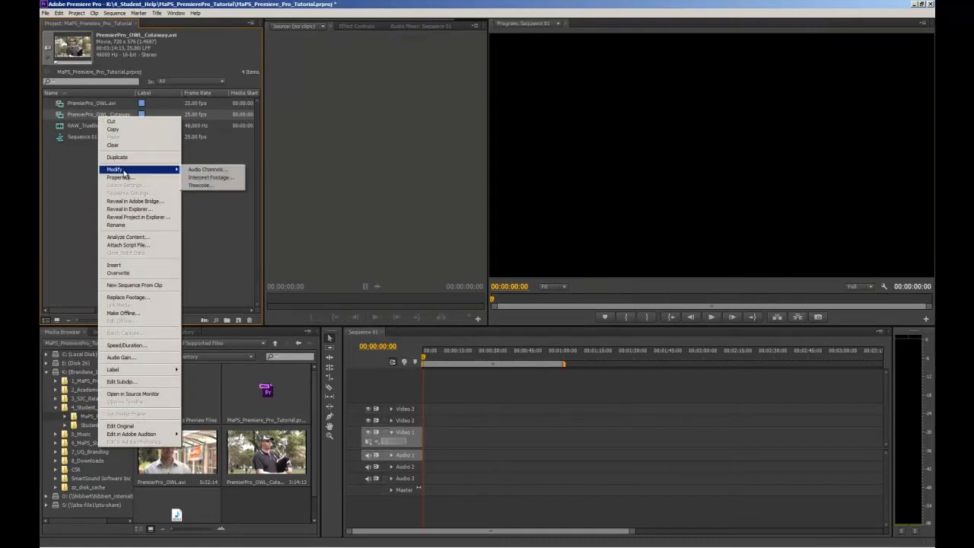
click(207, 169)
click(569, 190)
click(570, 208)
click(509, 394)
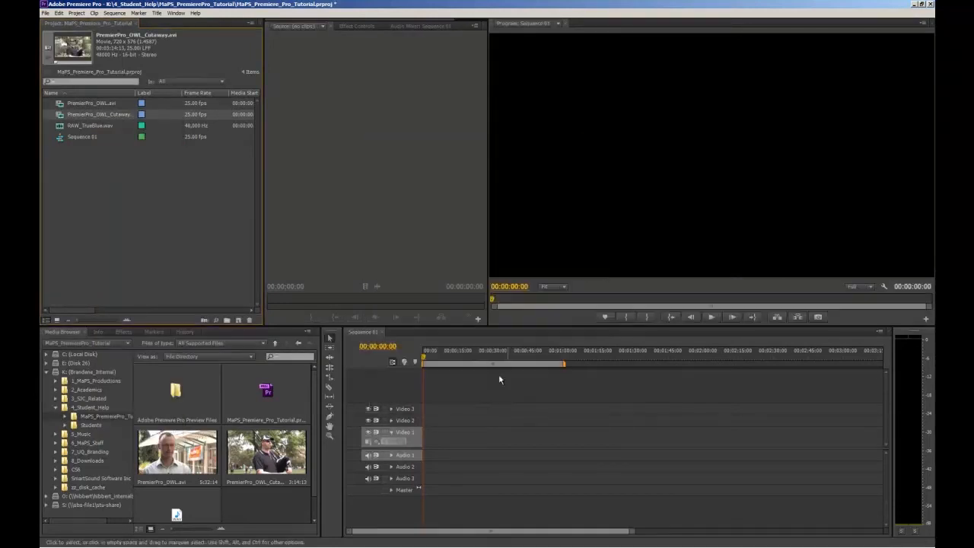
click(176, 208)
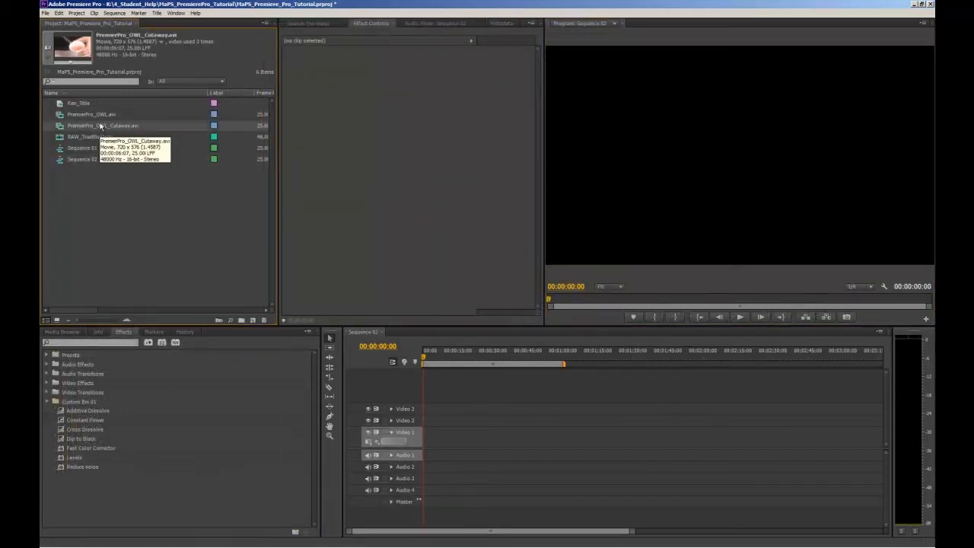
Step: Select both PremierPro_OWL.avi and PremierPro_OWL_Cutaway.avi and set their audio channel format to Stereo together
shift+click(98, 118)
right_click(98, 118)
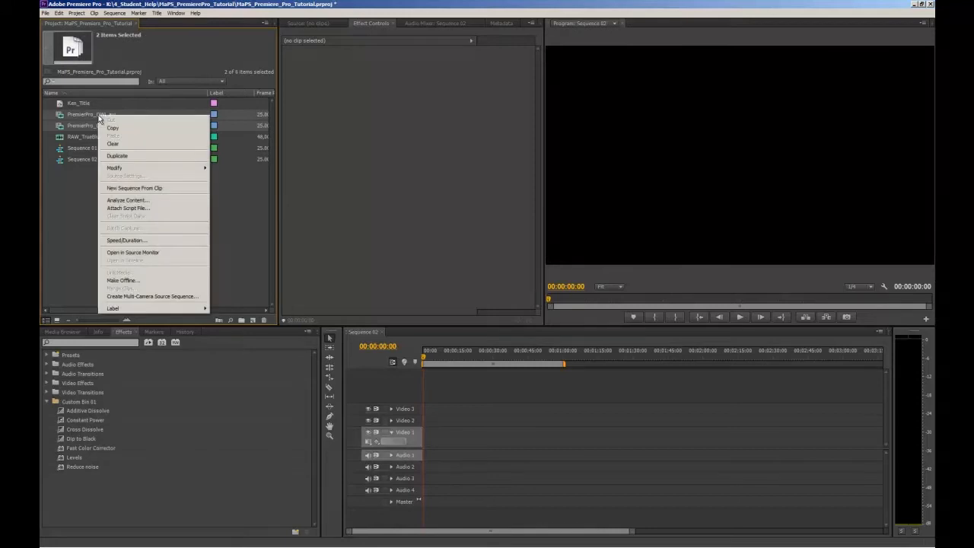
mouse_move(119, 170)
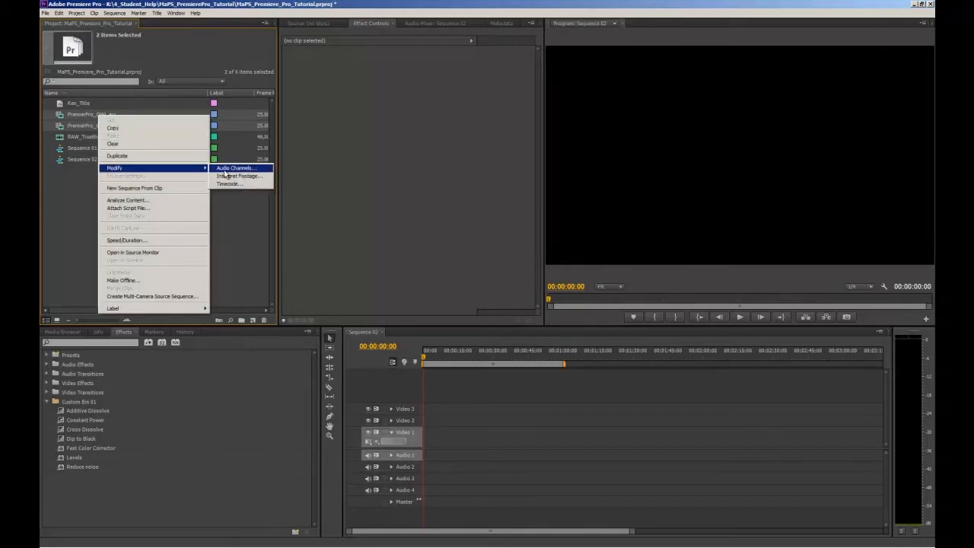
click(223, 169)
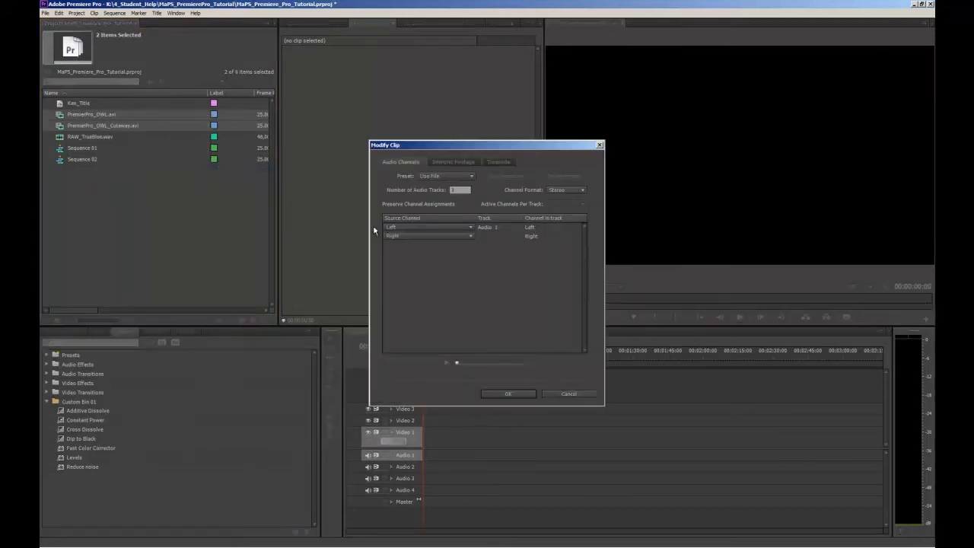
click(573, 191)
click(572, 209)
click(530, 394)
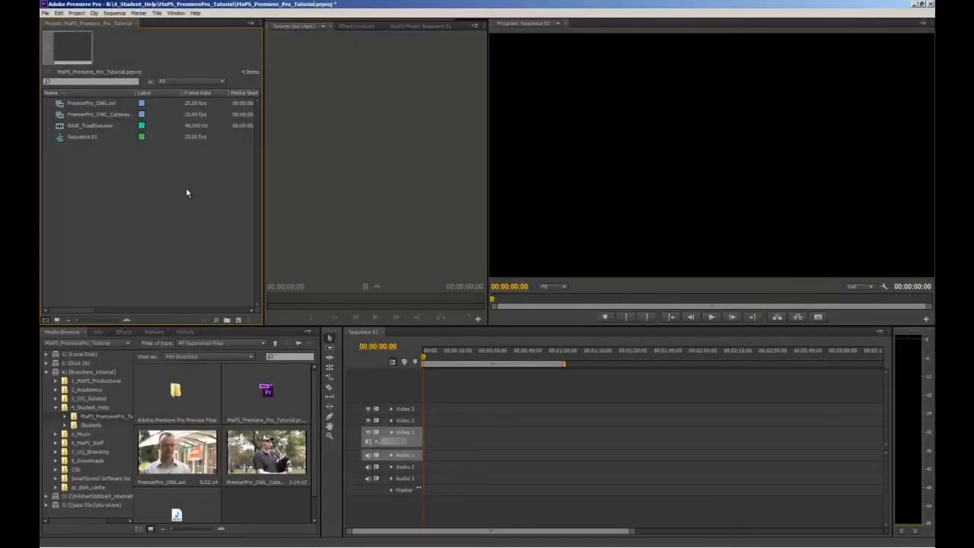
Step: Load PremierPro_OWL.avi from the project into the Source monitor
click(367, 114)
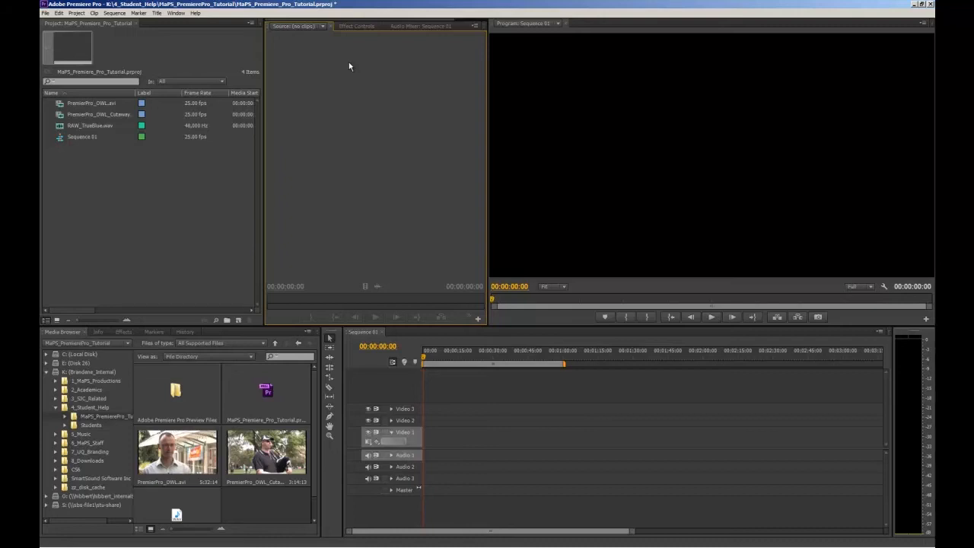
click(89, 107)
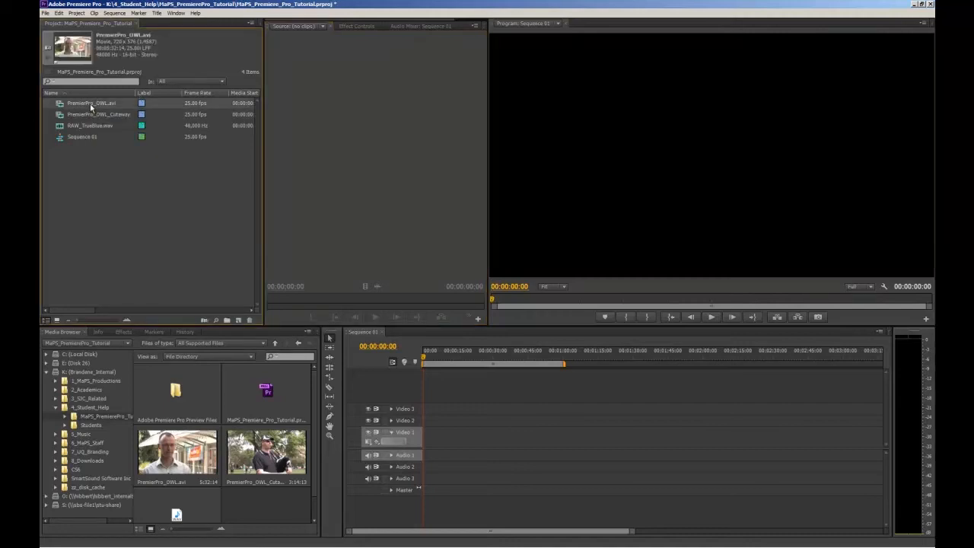
drag(89, 103, 298, 109)
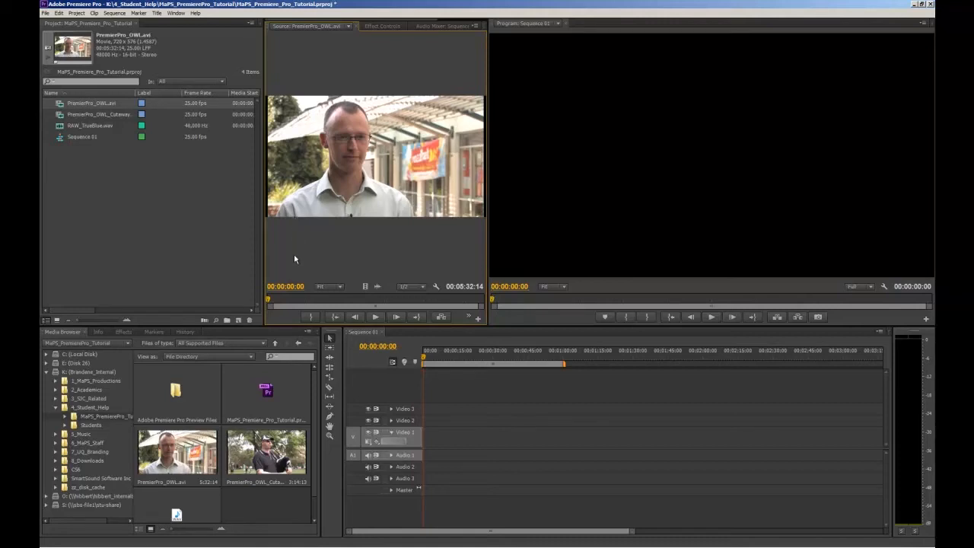
Step: Play and scrub PremierPro_OWL.avi in the Source monitor, stepping frame by frame back to 00:00:30:01
click(381, 323)
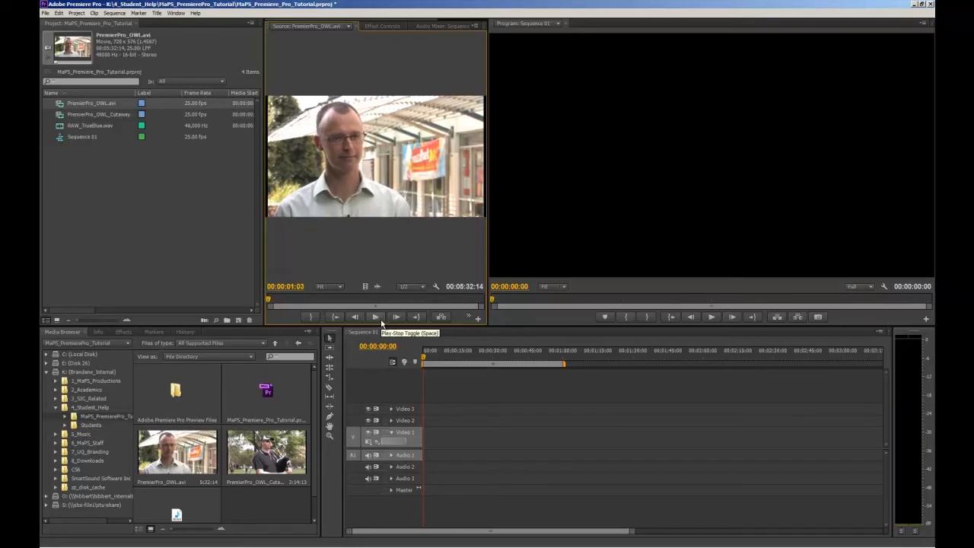
drag(270, 301, 319, 303)
drag(292, 303, 288, 303)
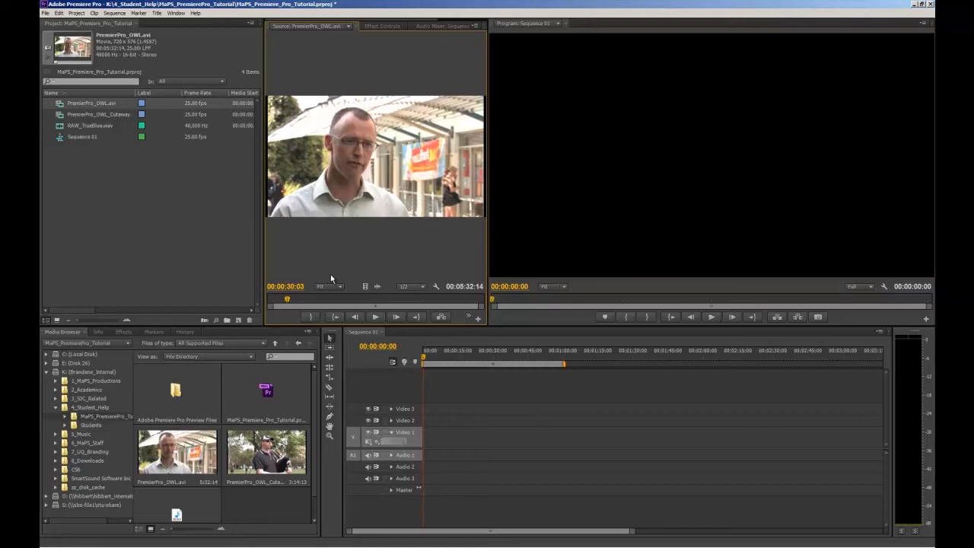
key(space)
key(Left)
key(Left)
key(Left)
key(Left)
key(Left)
key(Left)
key(Left)
key(Left)
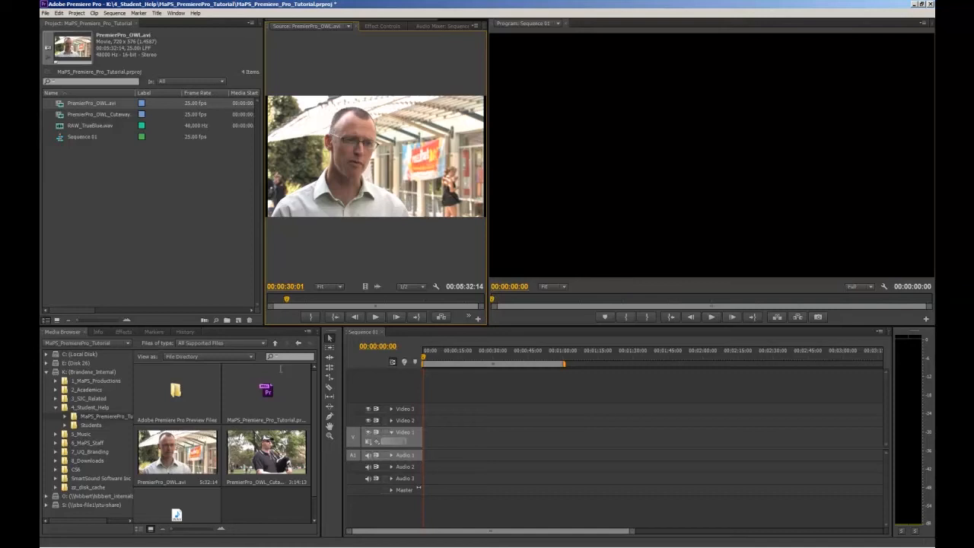
click(220, 545)
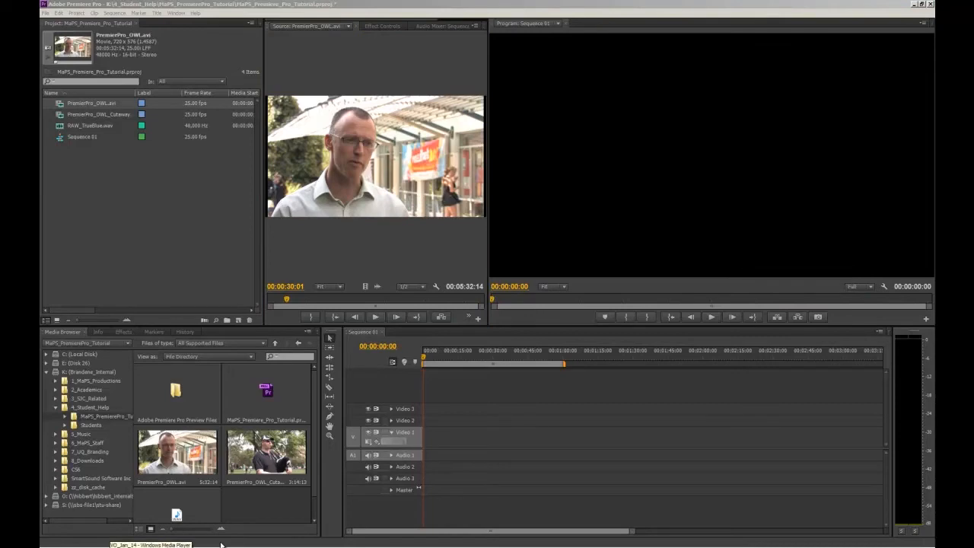
Step: Mark an in point at 00:00:39:10 and an out point at 00:00:42:22 on PremierPro_OWL.avi in the Source monitor
drag(289, 304, 296, 305)
key(i)
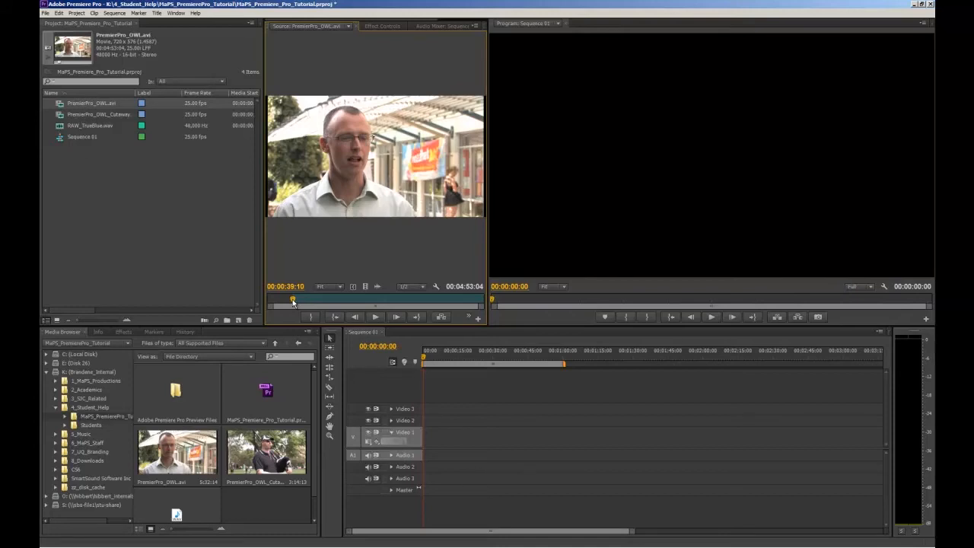
key(space)
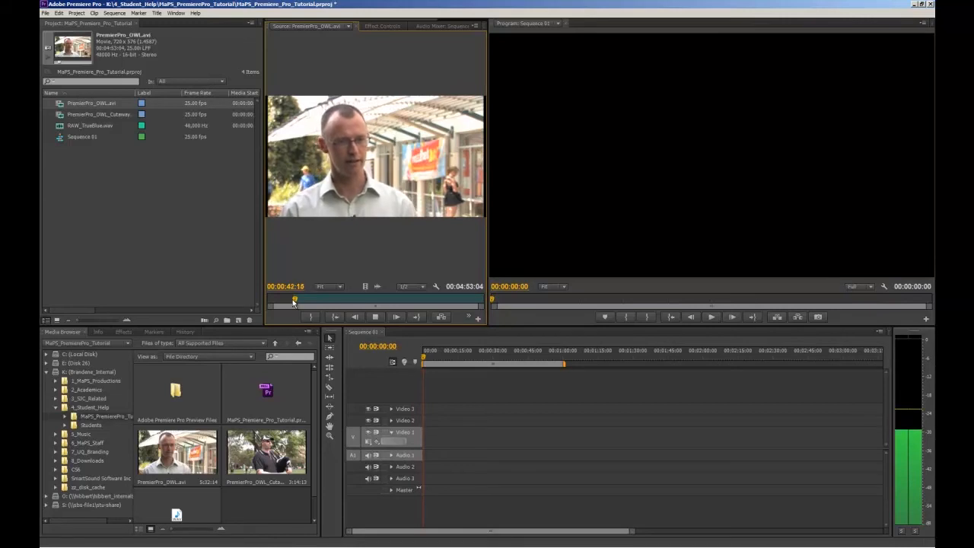
key(space)
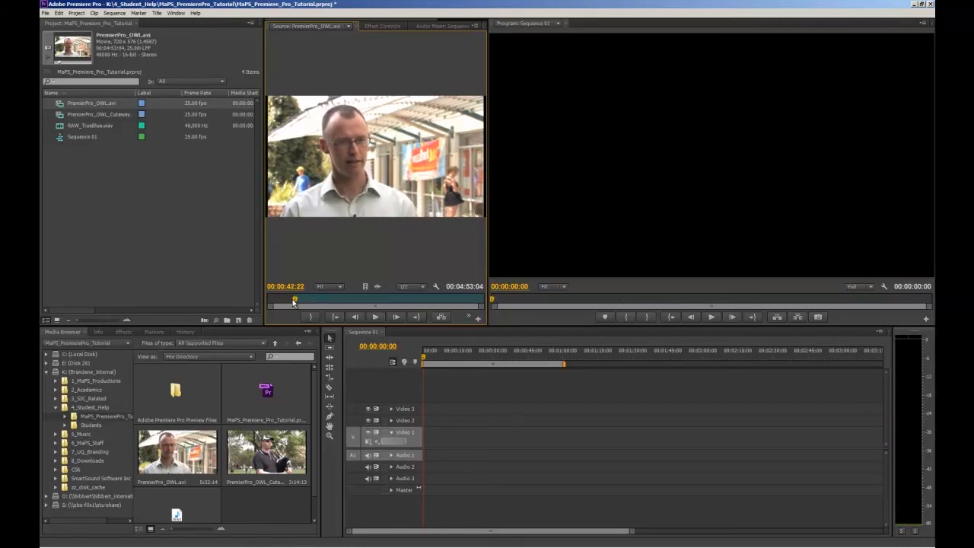
key(o)
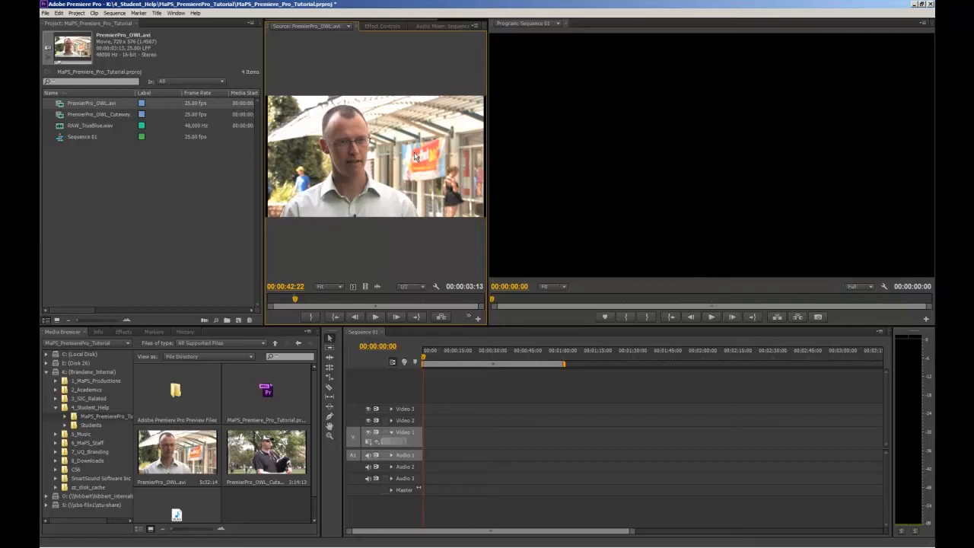
Step: Place the marked section at the start of Video 1 and Audio 1 in Sequence 01 and expand the Audio 1 track
drag(415, 156, 428, 449)
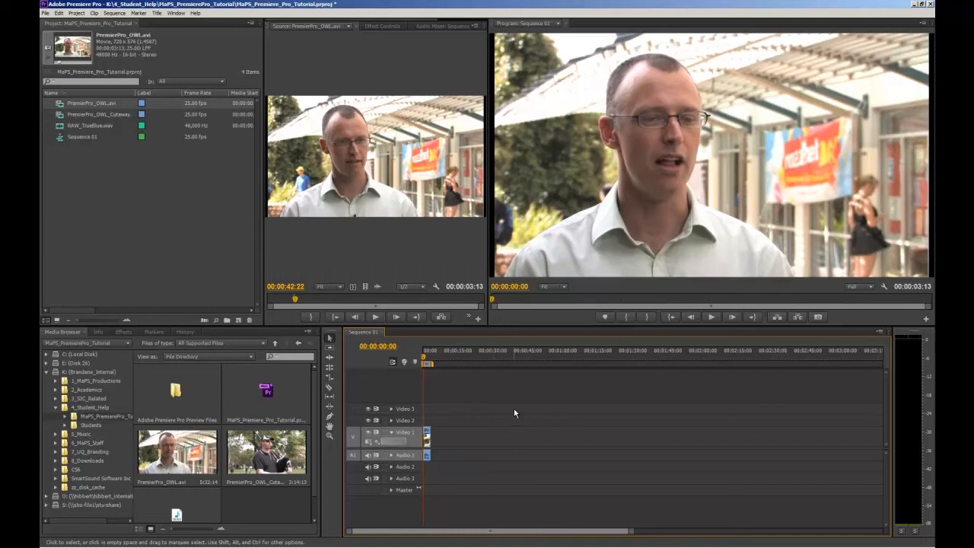
click(391, 455)
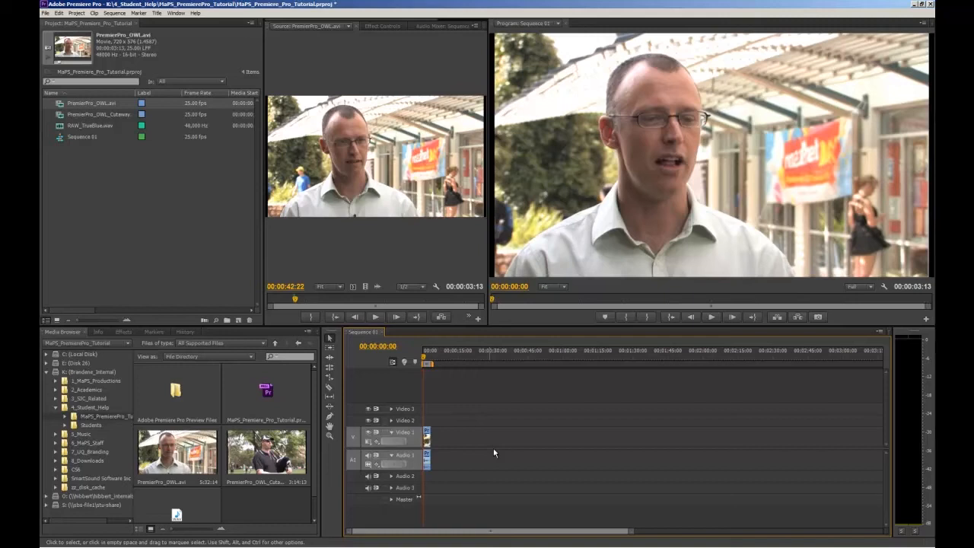
Step: Play the placed clip in the sequence and move the timeline playhead near its end at 00:00:03:10
key(space)
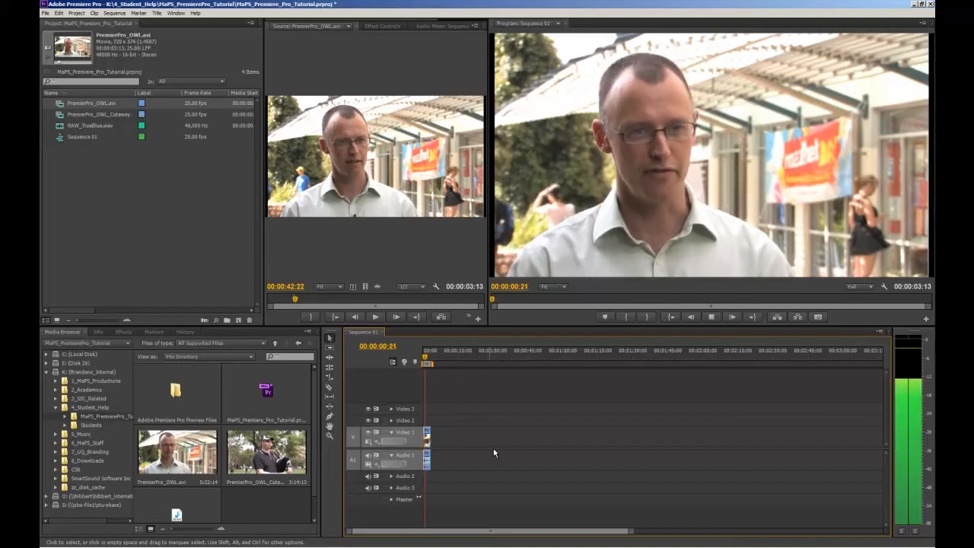
key(space)
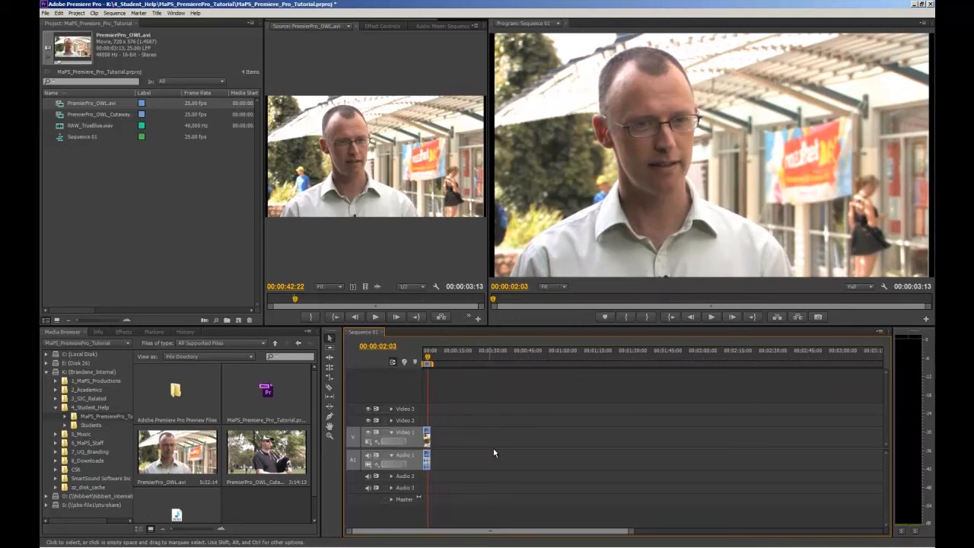
key(equal)
key(equal)
key(equal)
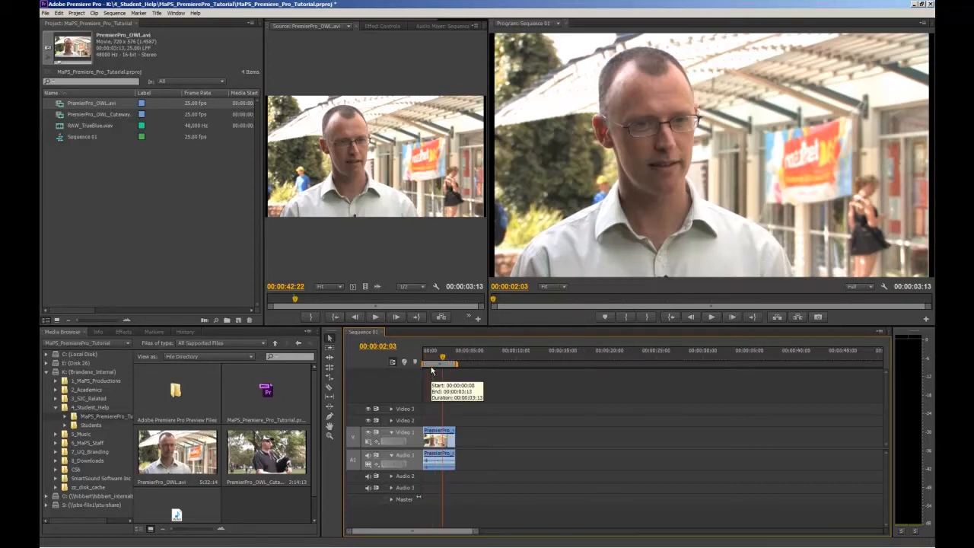
mouse_move(462, 358)
mouse_down()
mouse_move(429, 364)
mouse_move(461, 365)
mouse_up()
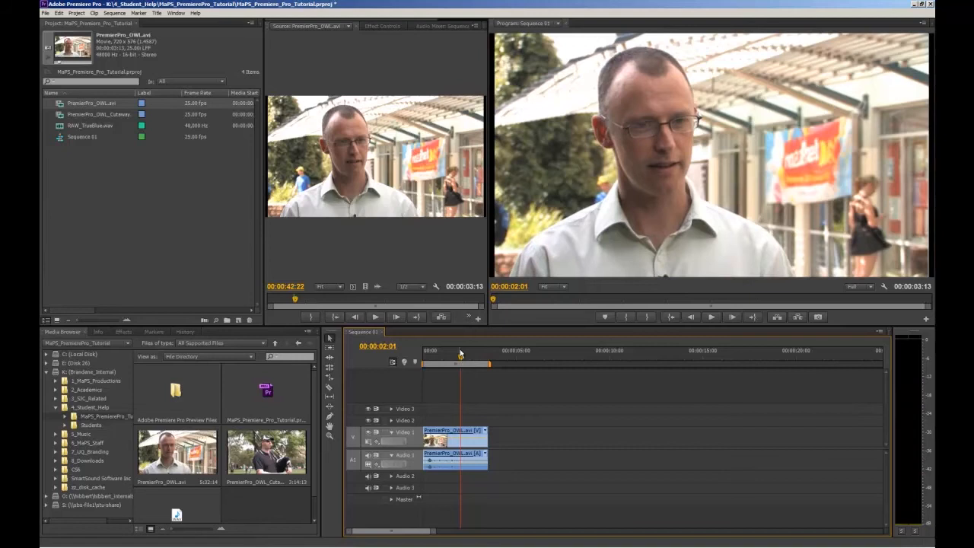
click(486, 354)
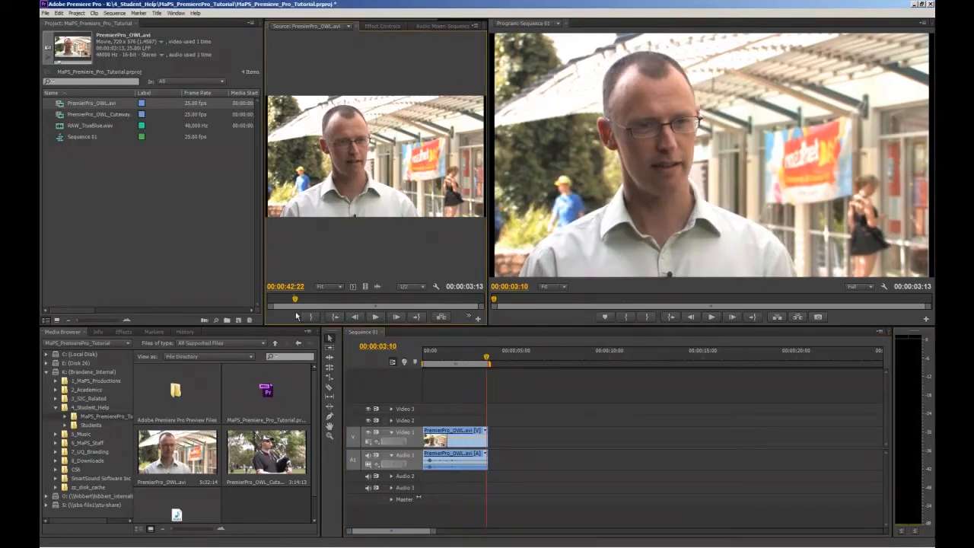
Step: Play PremierPro_OWL.avi from another point in the Source monitor and mark a new out point
click(301, 303)
key(space)
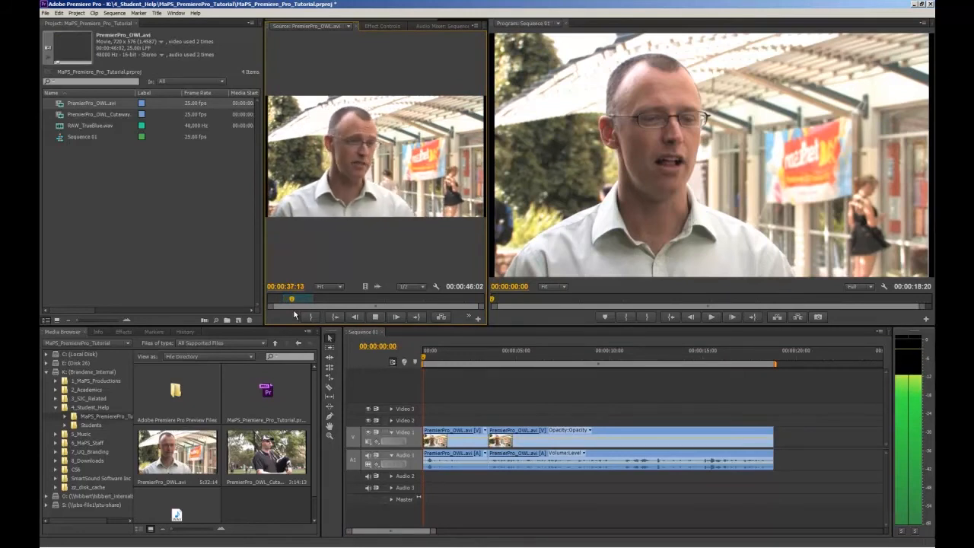
click(311, 317)
Step: Delete the first clip from the timeline and try adding the newly marked source section in its place
click(458, 441)
key(Delete)
drag(525, 440, 584, 441)
drag(342, 181, 433, 409)
key(ctrl+z)
Step: Arrange two sections of PremierPro_OWL.avi back to back from the start of Video 1, deleting the unwanted piece at the end
drag(560, 432, 773, 433)
drag(366, 171, 422, 420)
right_click(721, 435)
drag(715, 420, 715, 436)
drag(717, 476, 718, 463)
click(754, 439)
key(Delete)
key(minus)
key(minus)
key(minus)
click(324, 254)
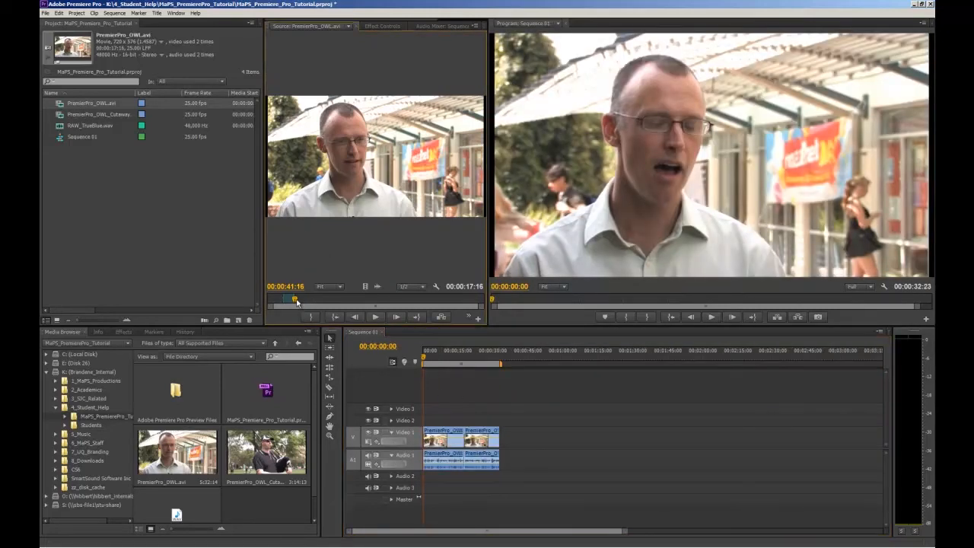
Step: Mark a section of about 21 seconds of PremierPro_OWL.avi ending at 00:03:12:00 and append it as the third clip on Video 1
drag(296, 302, 379, 302)
key(i)
key(space)
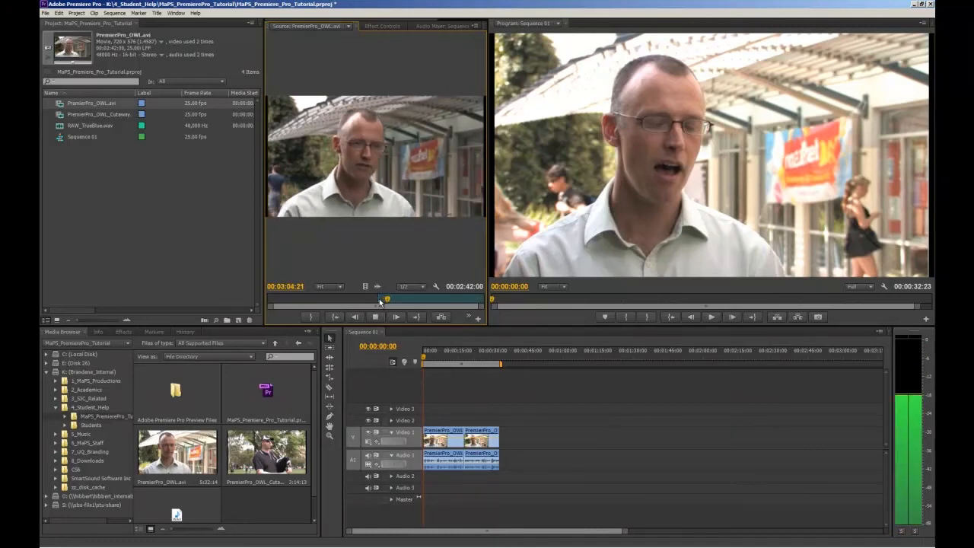
key(o)
key(space)
drag(380, 191, 525, 436)
Step: Save the project and play back the opening of the assembled three-clip sequence
key(ctrl+s)
key(space)
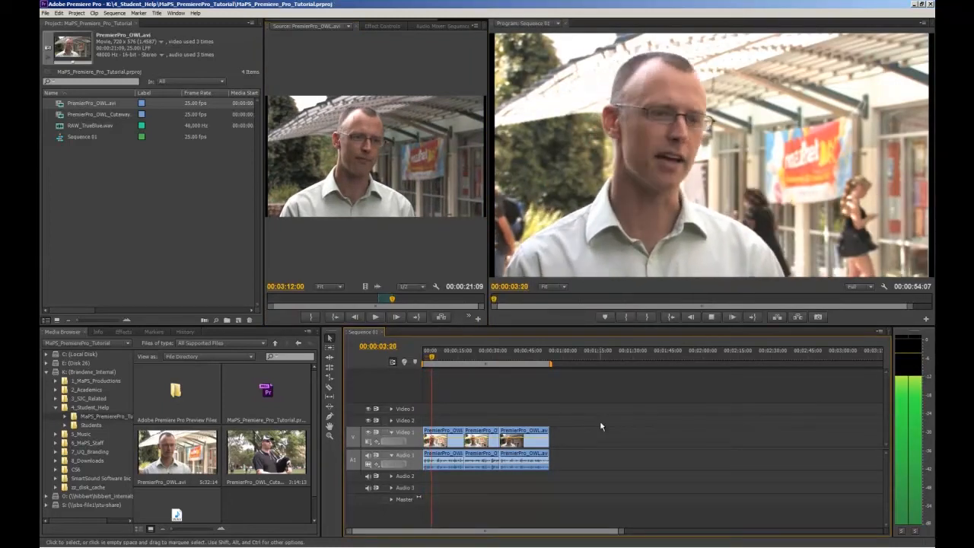
key(space)
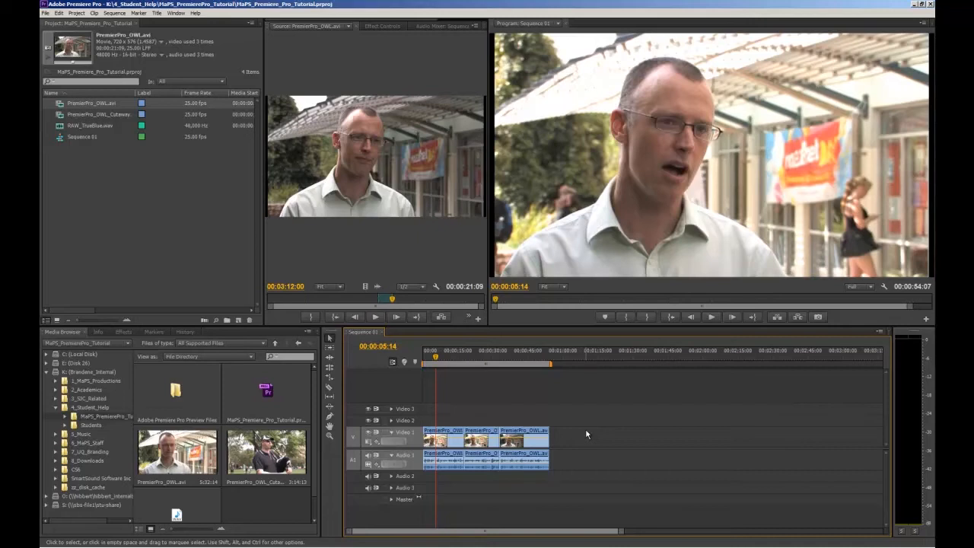
key(alt)
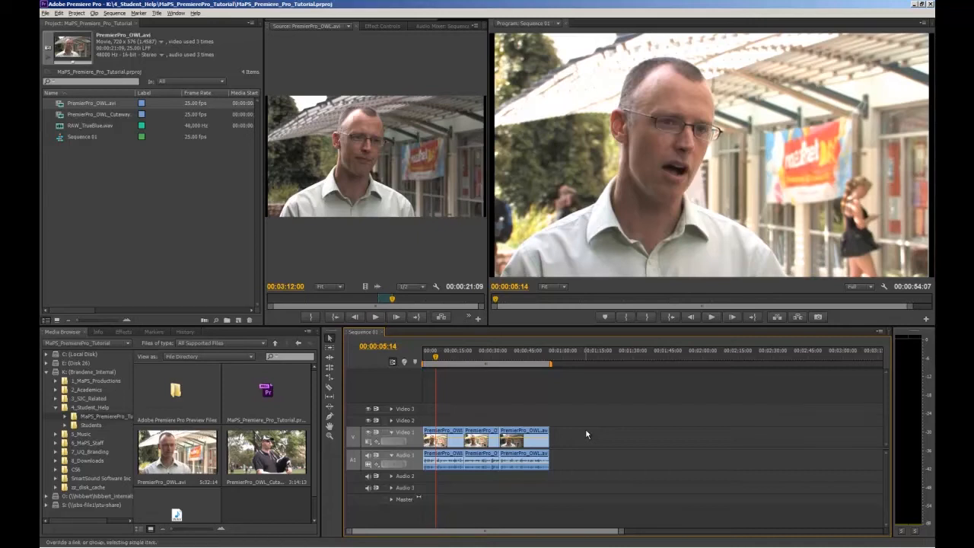
Step: Examine the three assembled interview clips on the timeline at several zoom levels
scroll(586, 435, up, 1)
scroll(586, 435, down, 1)
scroll(586, 434, up, 1)
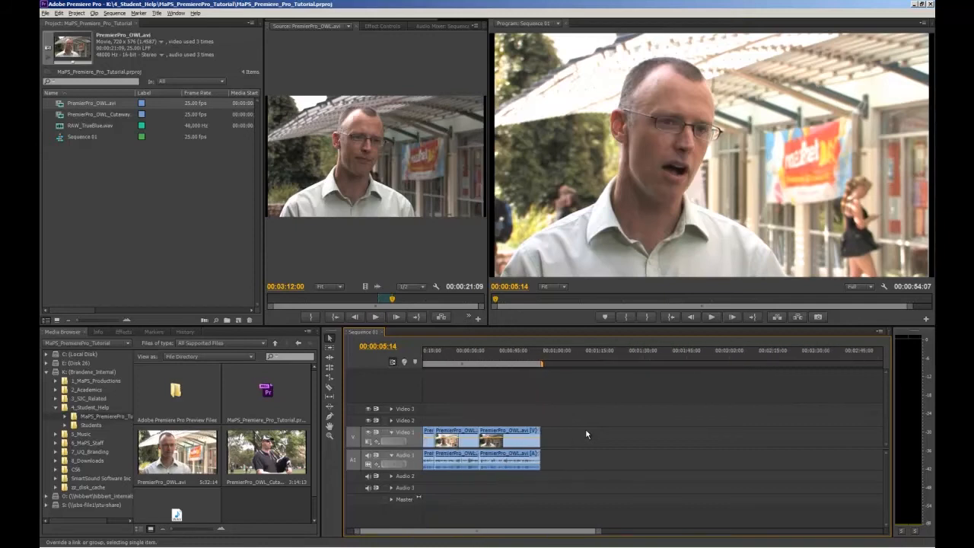
scroll(586, 435, down, 2)
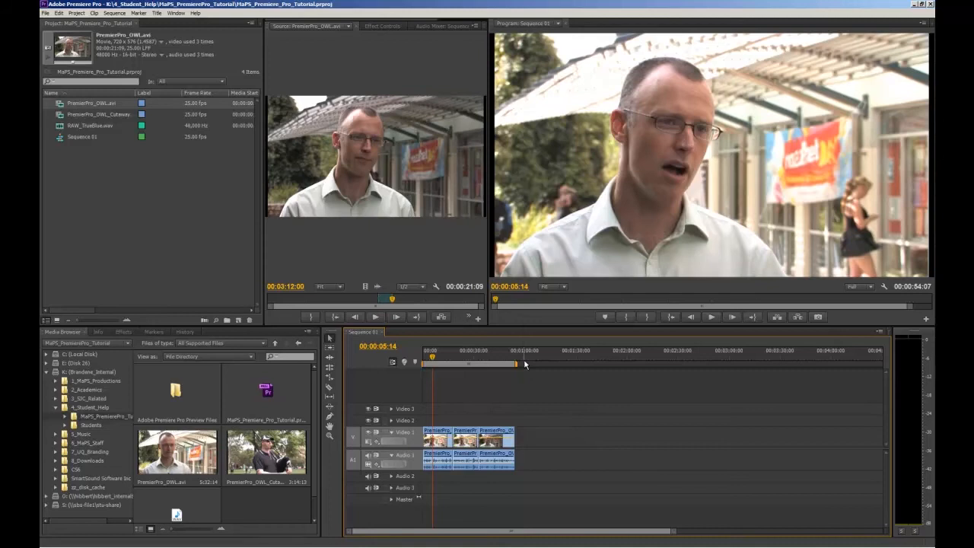
mouse_move(653, 529)
mouse_down()
mouse_move(738, 534)
mouse_move(604, 535)
mouse_move(665, 530)
mouse_up()
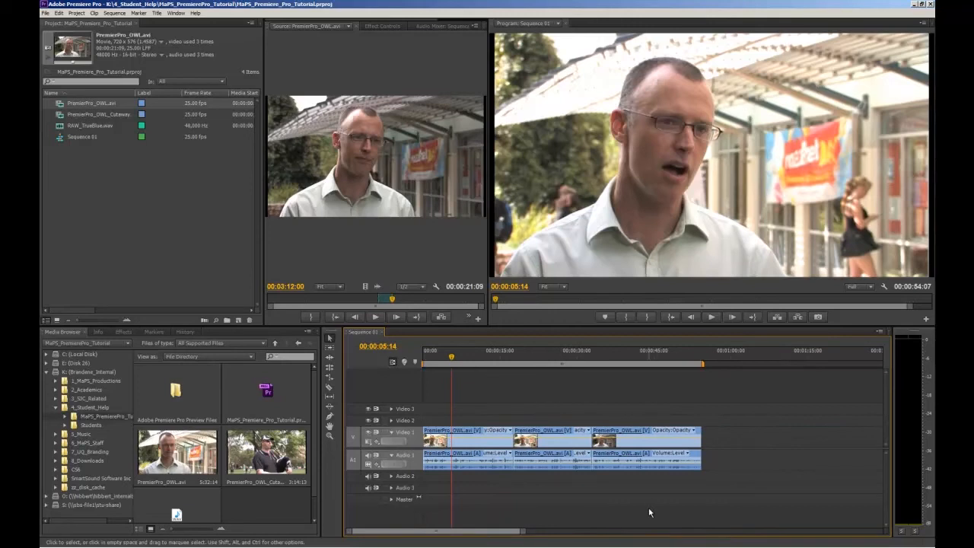
key(=)
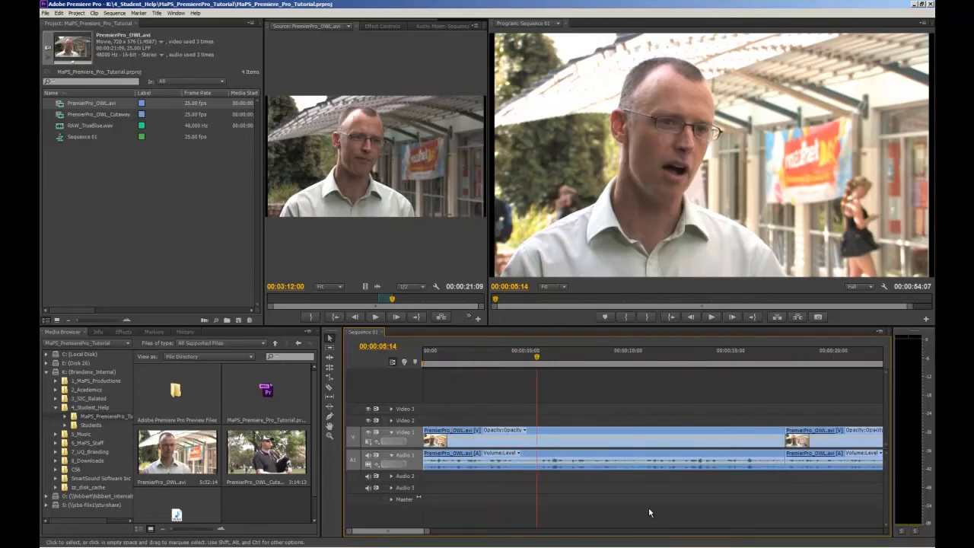
key(minus)
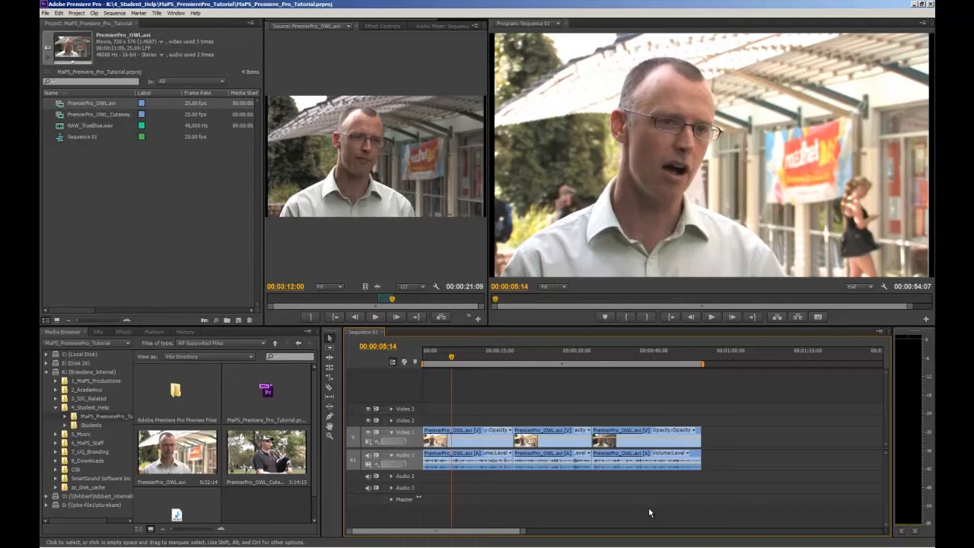
key(=)
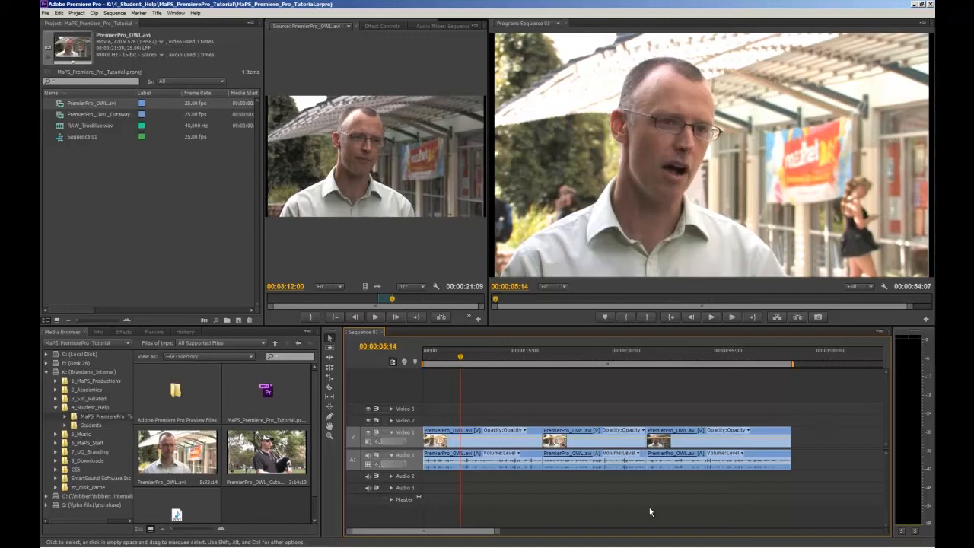
Step: Trim the end of the first clip back to about 12 seconds with the Selection tool, leaving a gap before the second clip
click(336, 466)
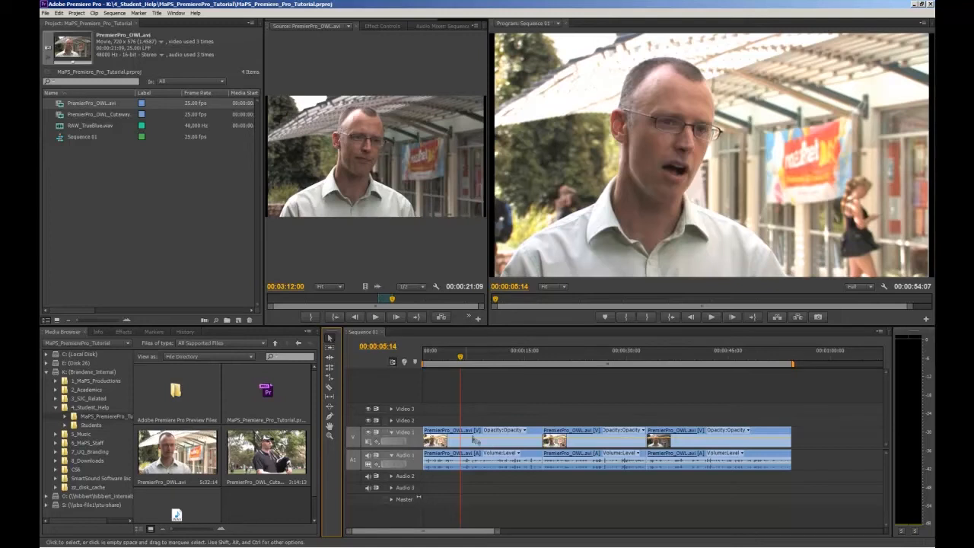
mouse_move(767, 438)
mouse_down()
mouse_move(837, 436)
mouse_move(767, 432)
mouse_up()
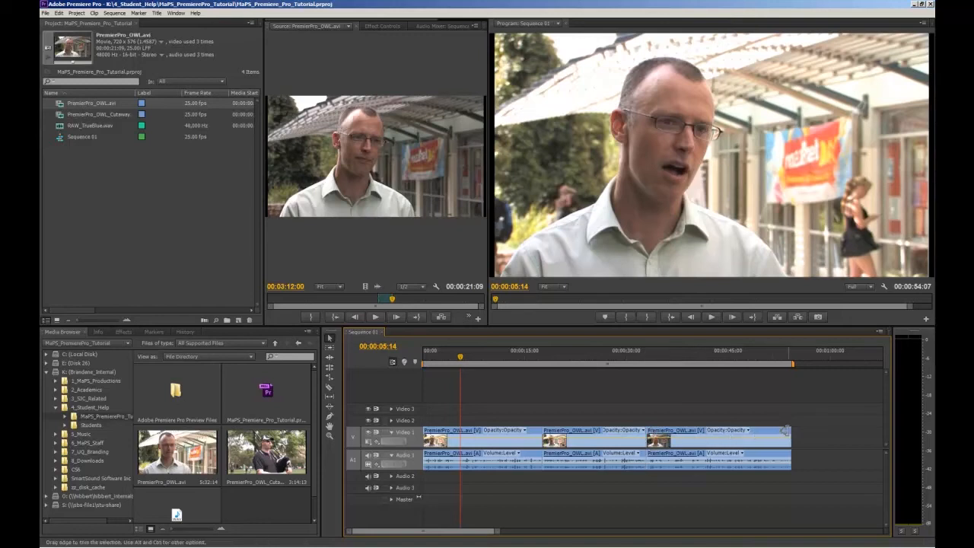
mouse_move(785, 430)
mouse_down()
mouse_move(859, 431)
mouse_move(737, 431)
mouse_move(785, 431)
mouse_up()
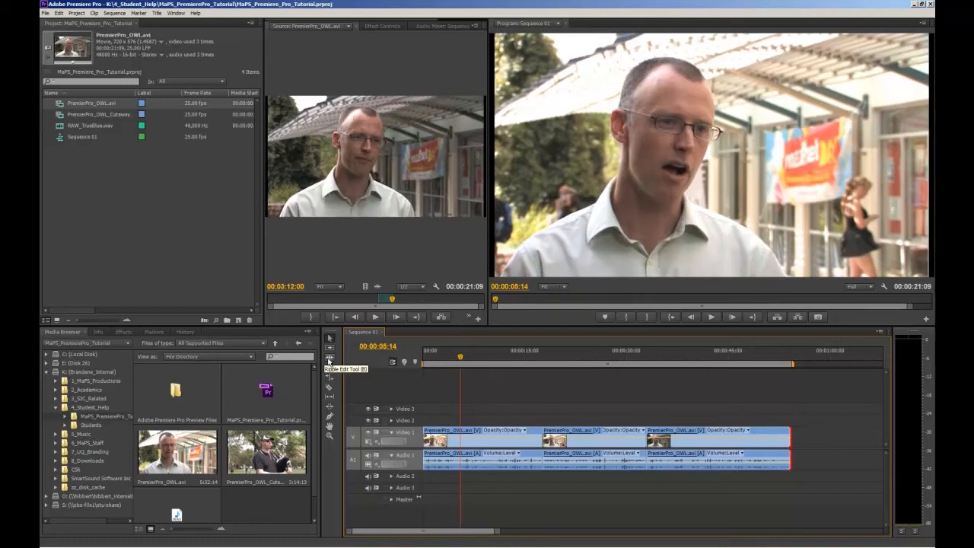
click(328, 358)
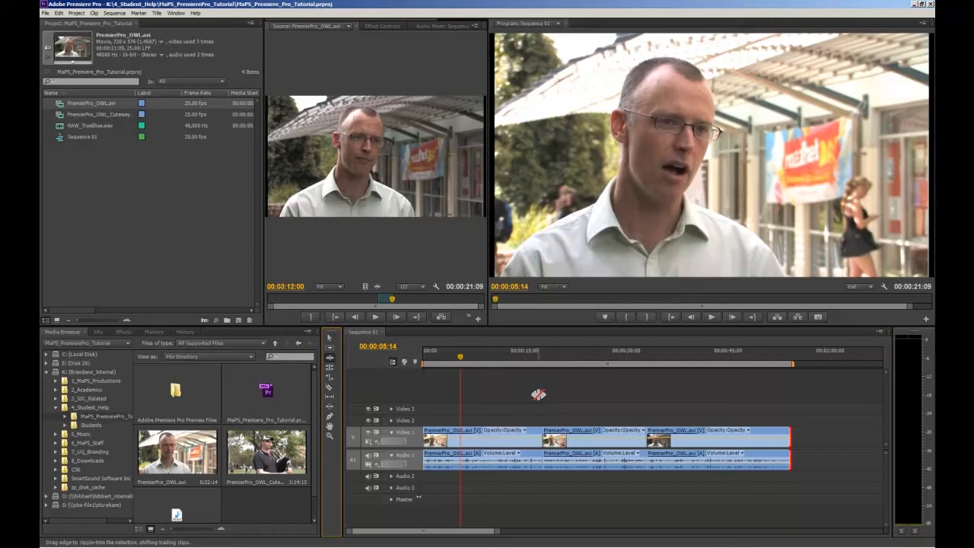
key(v)
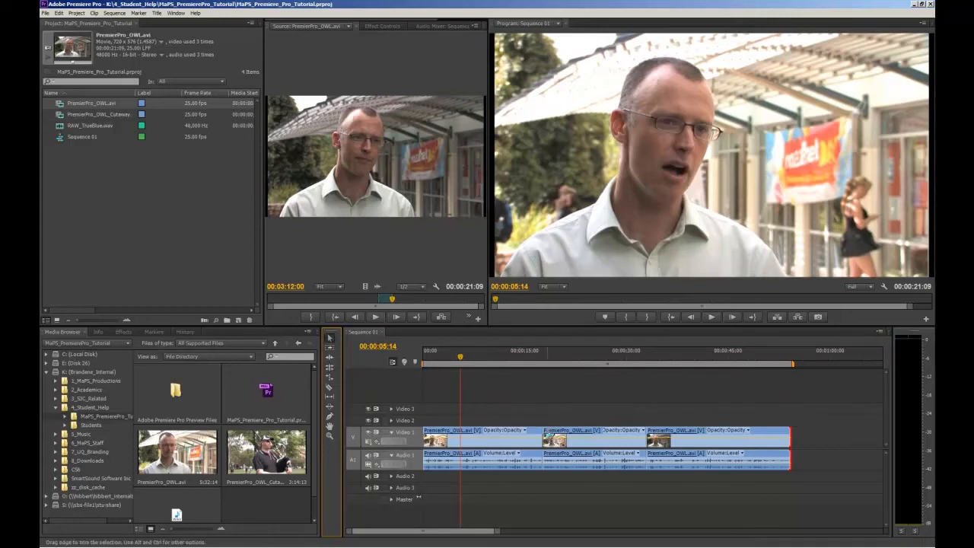
drag(541, 435, 504, 435)
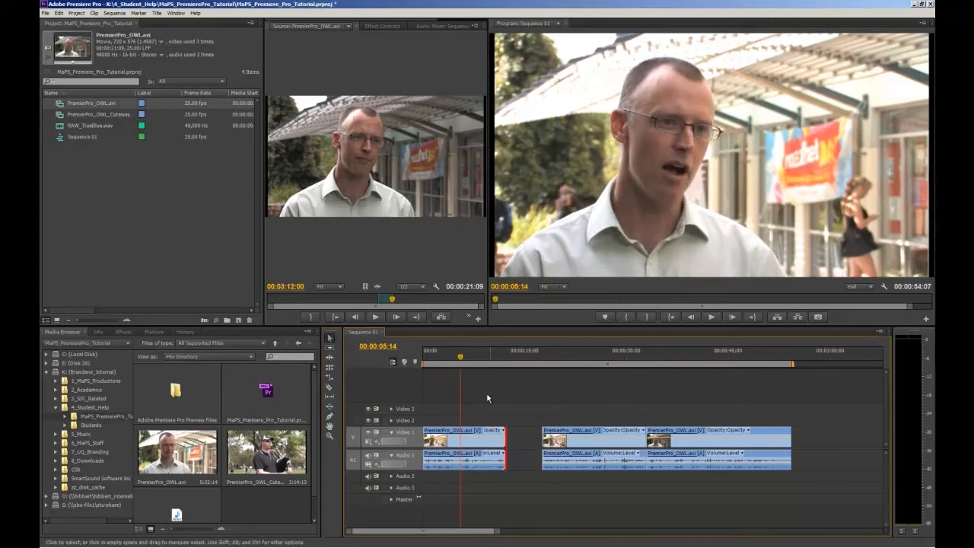
Step: Play the sequence across the gap after the first clip and undo the trim
click(500, 355)
key(space)
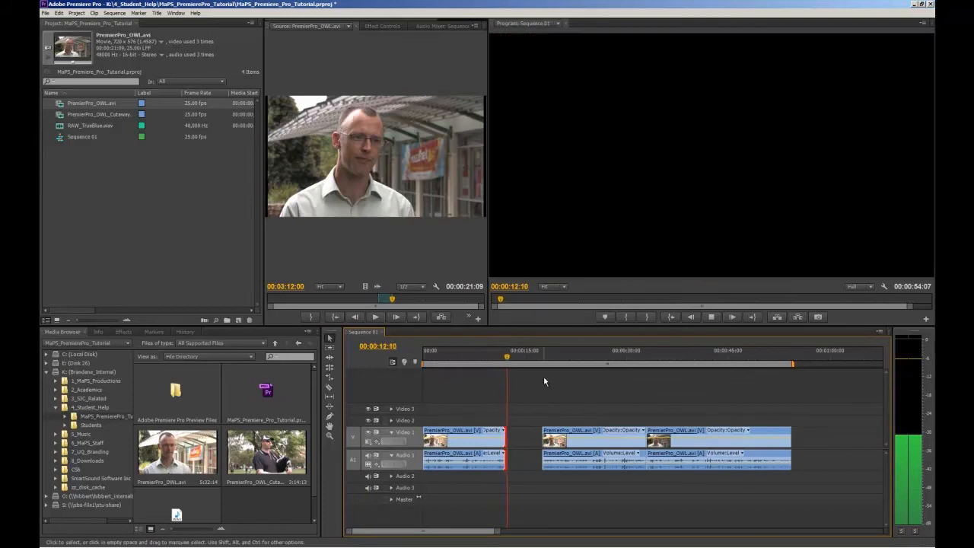
key(space)
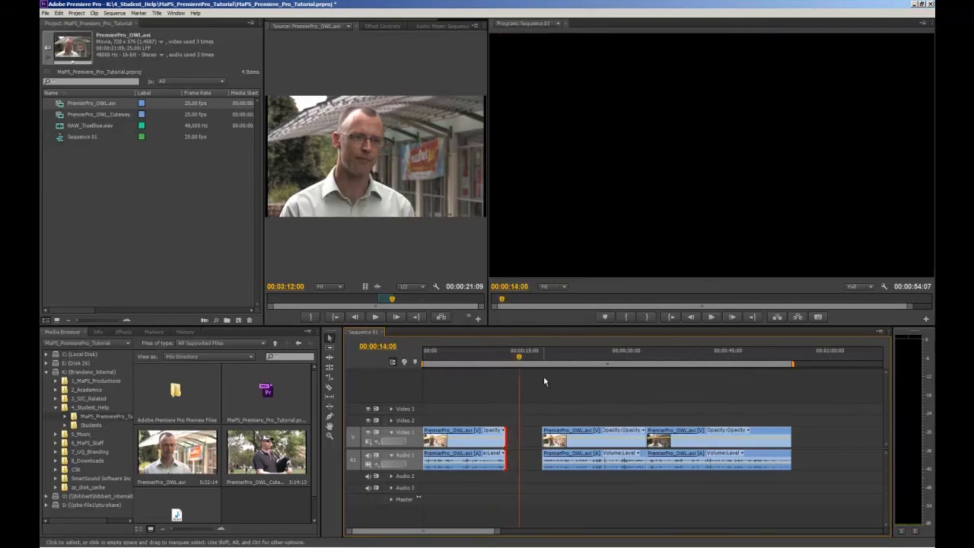
key(ctrl+z)
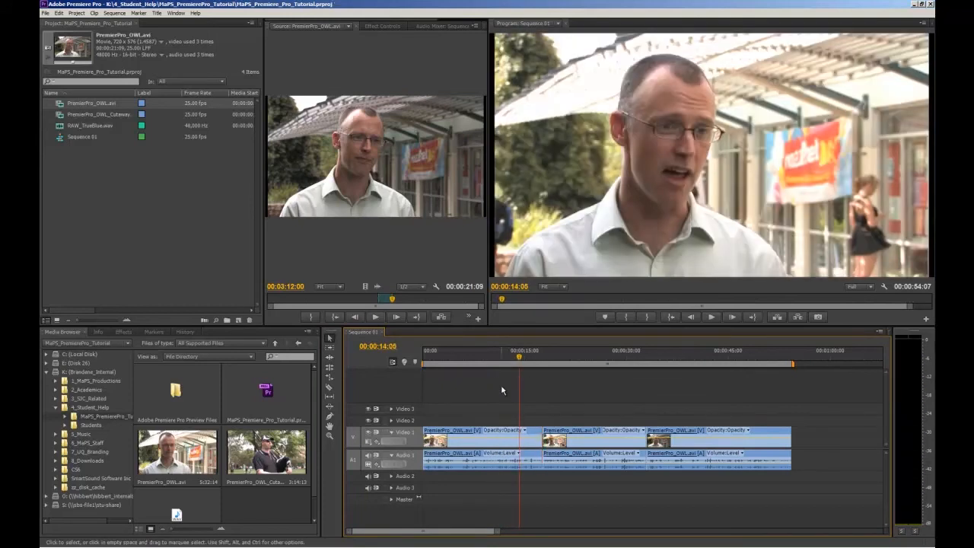
Step: Try ripple-trimming the first clip's end to about 12 seconds and extending it to 00:00:23:18, undoing each edit
click(330, 362)
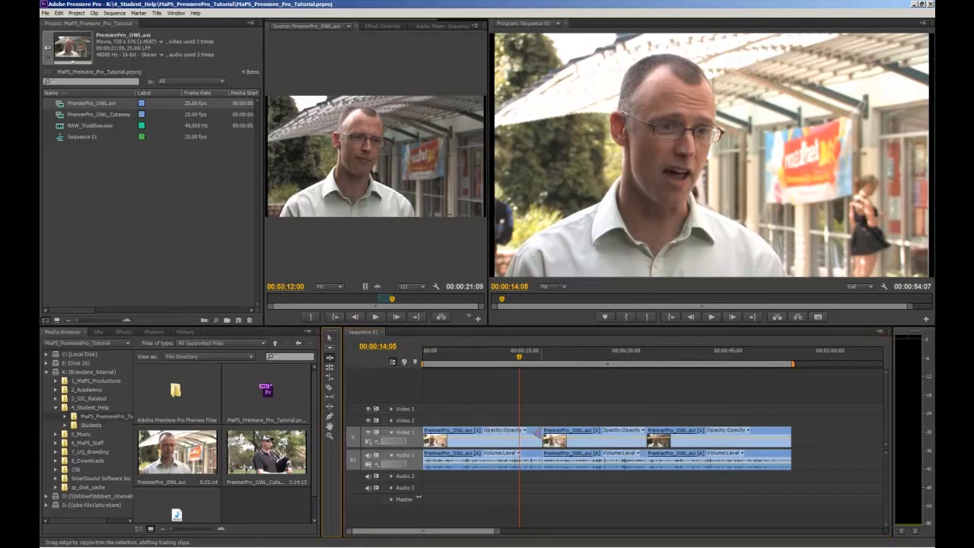
drag(540, 435, 508, 437)
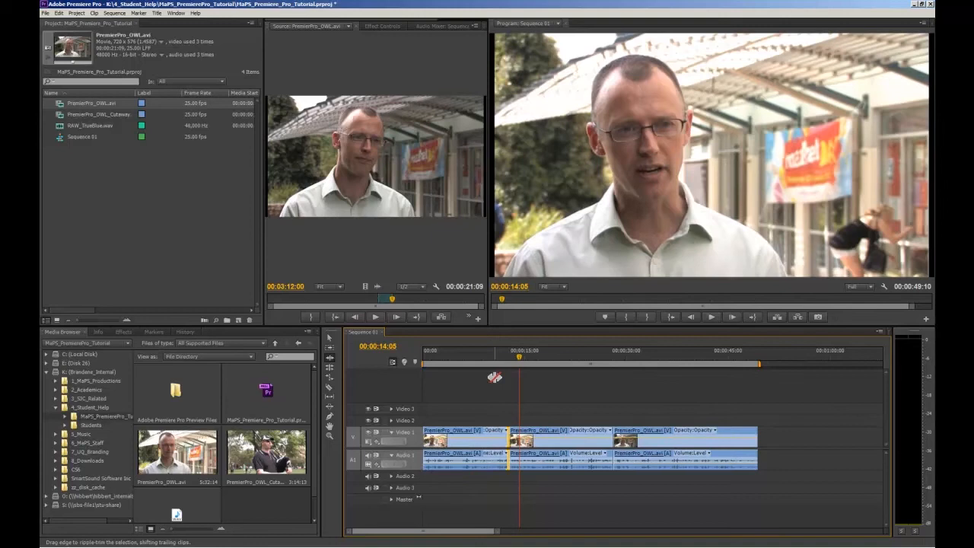
key(ctrl+z)
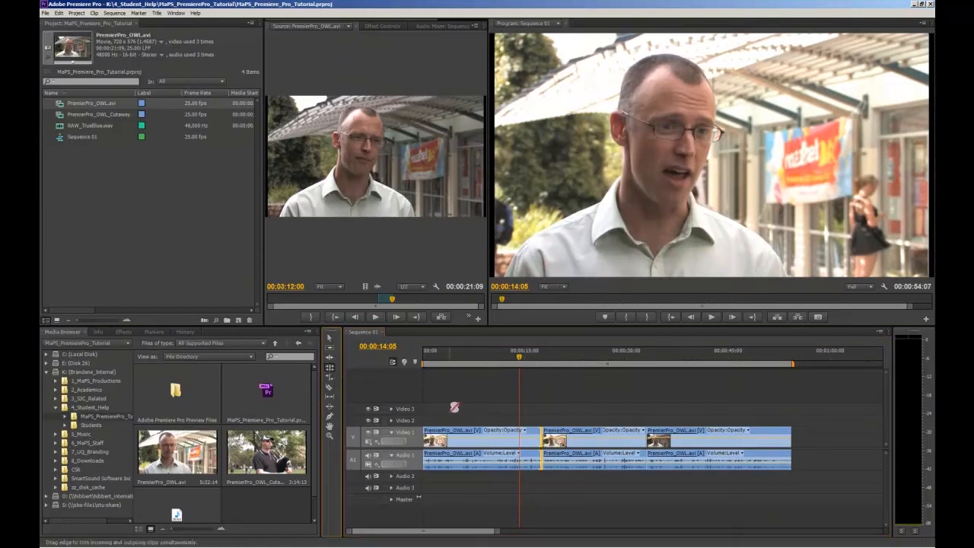
drag(533, 436, 576, 435)
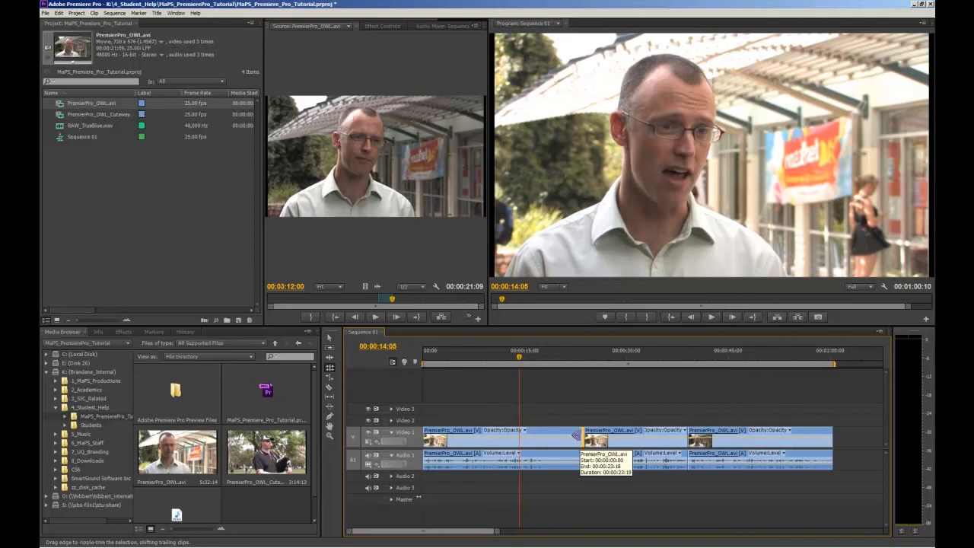
key(ctrl+z)
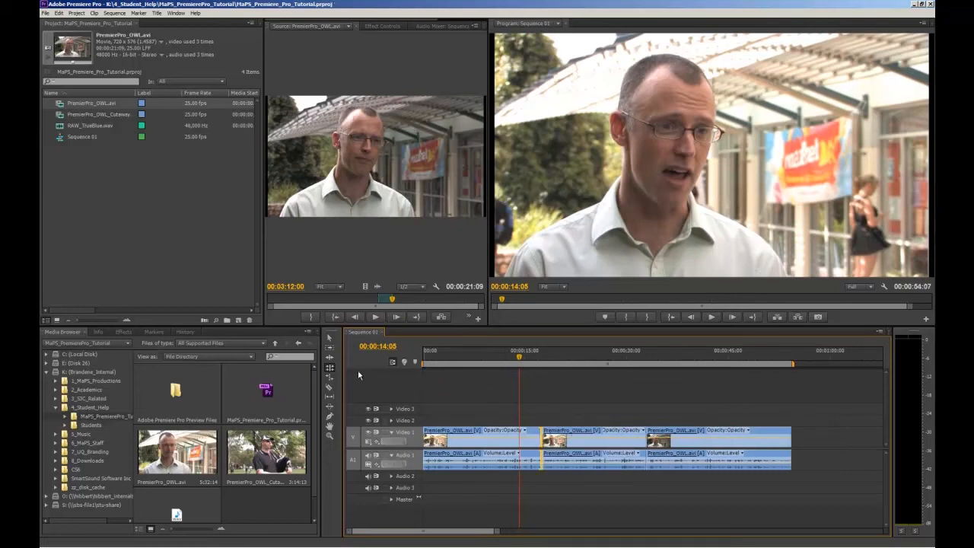
Step: Rate-stretch the third clip shorter so it ends at about 00:00:37:08, and play the sped-up clip
click(329, 377)
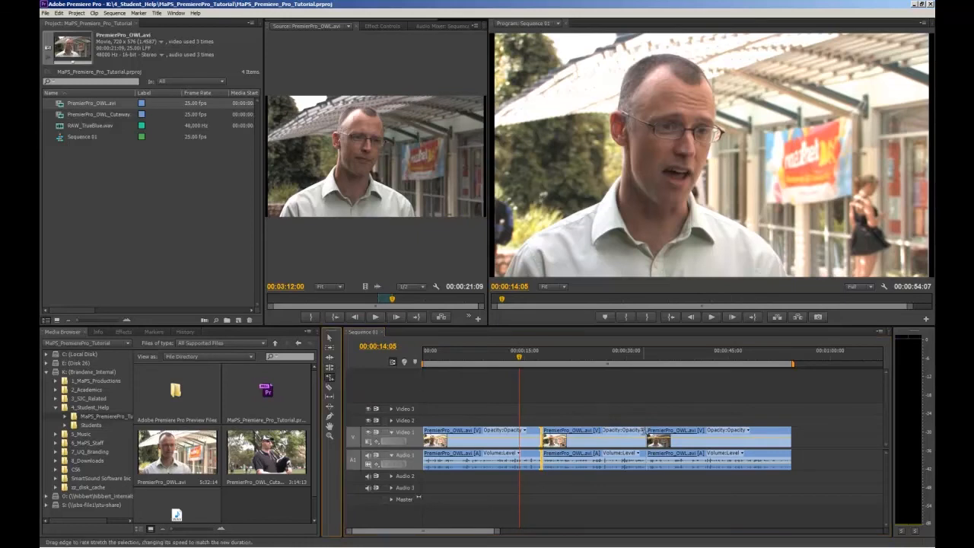
drag(788, 431, 671, 431)
click(645, 358)
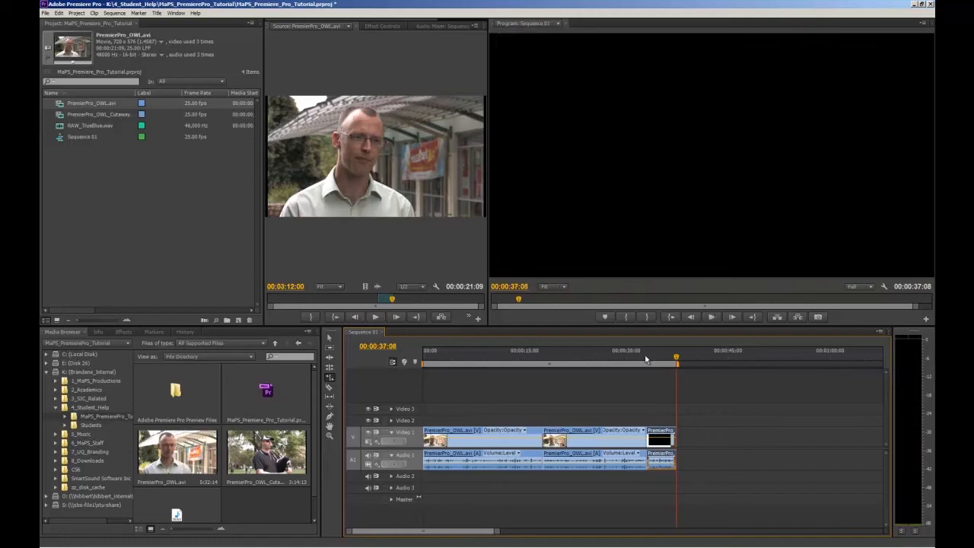
key(space)
key(space)
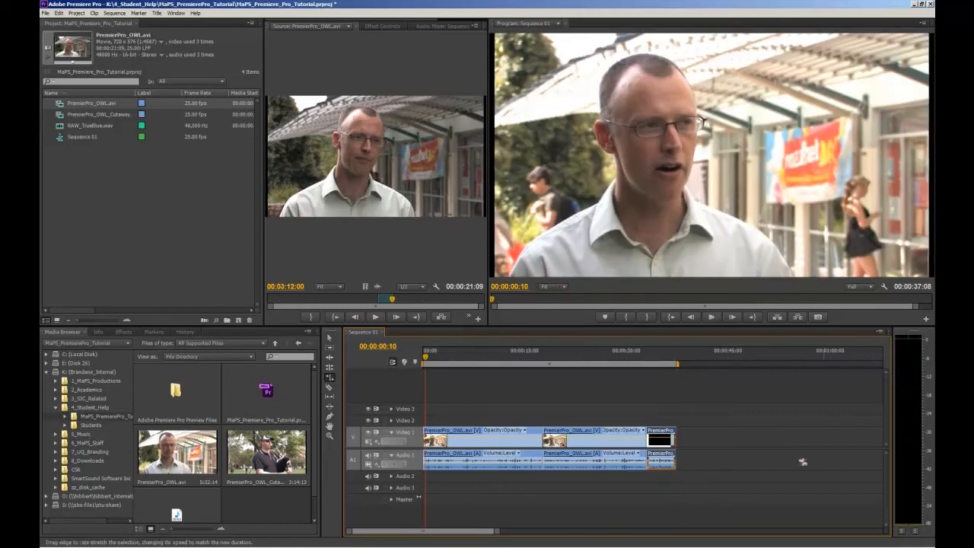
Step: Rate-stretch the third clip to 62.45% speed, play the slowed section, and undo the speed changes
drag(677, 435, 878, 434)
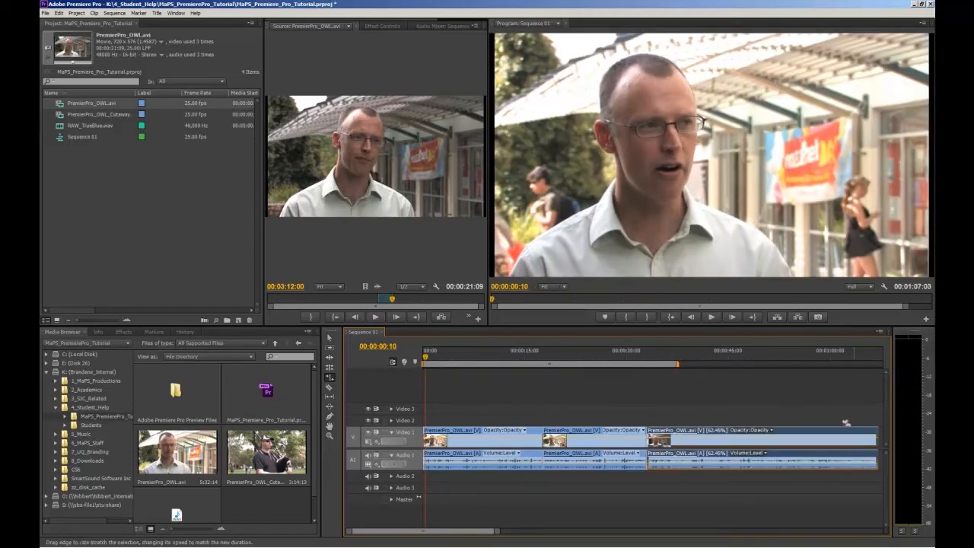
click(662, 350)
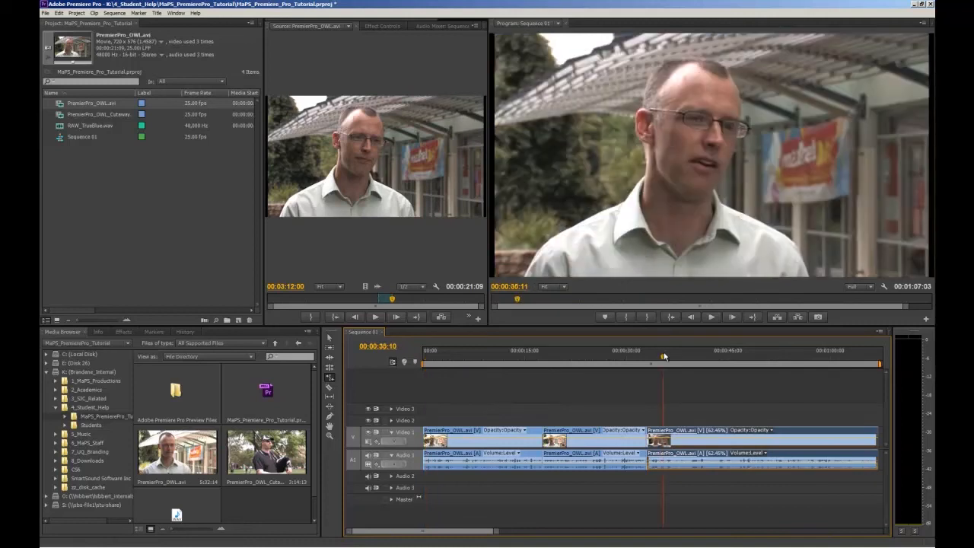
key(space)
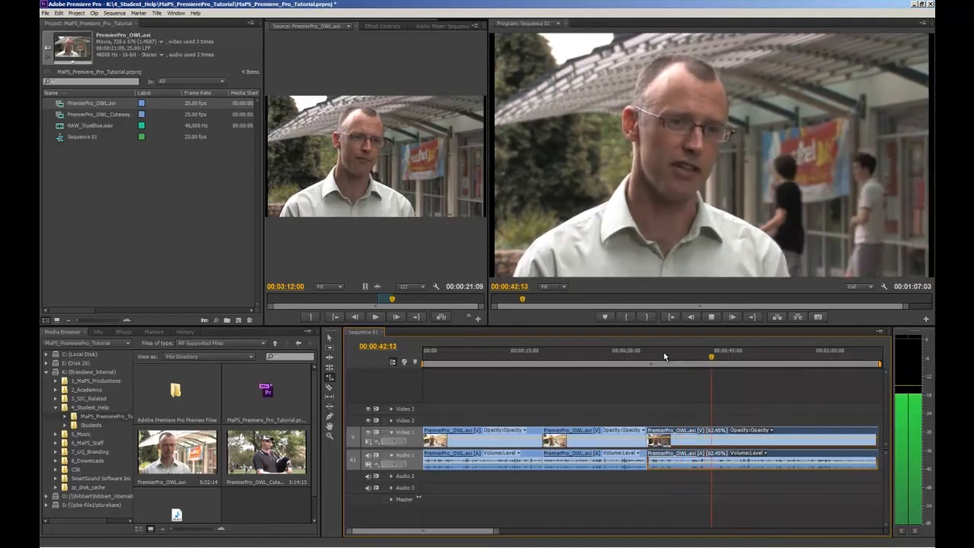
key(space)
key(ctrl+z)
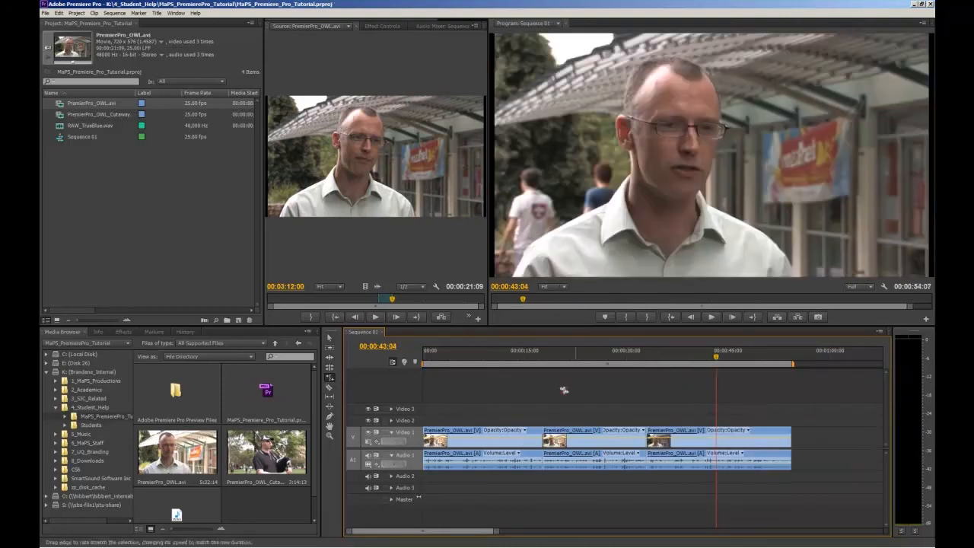
Step: Split the third clip at 00:00:43:04 with the Razor tool
click(329, 387)
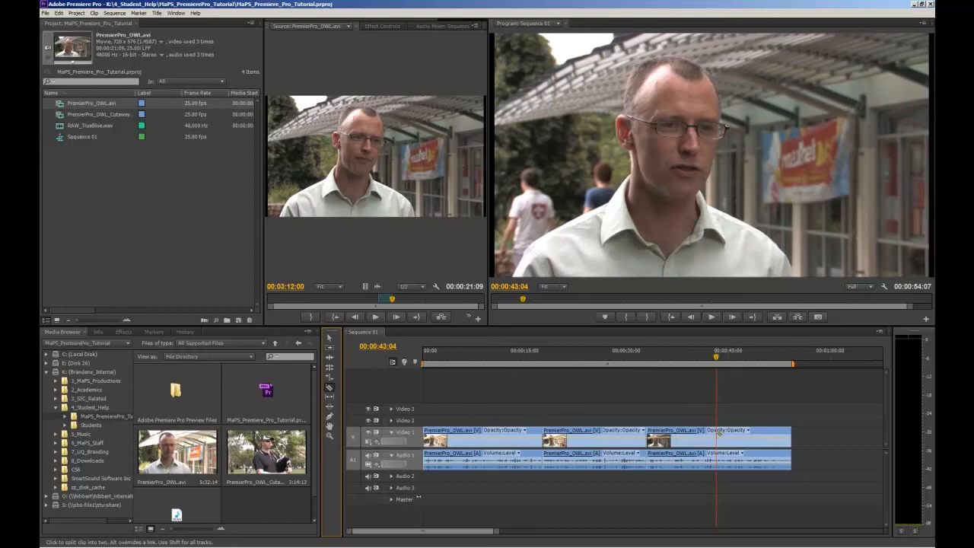
key(equal)
key(equal)
key(minus)
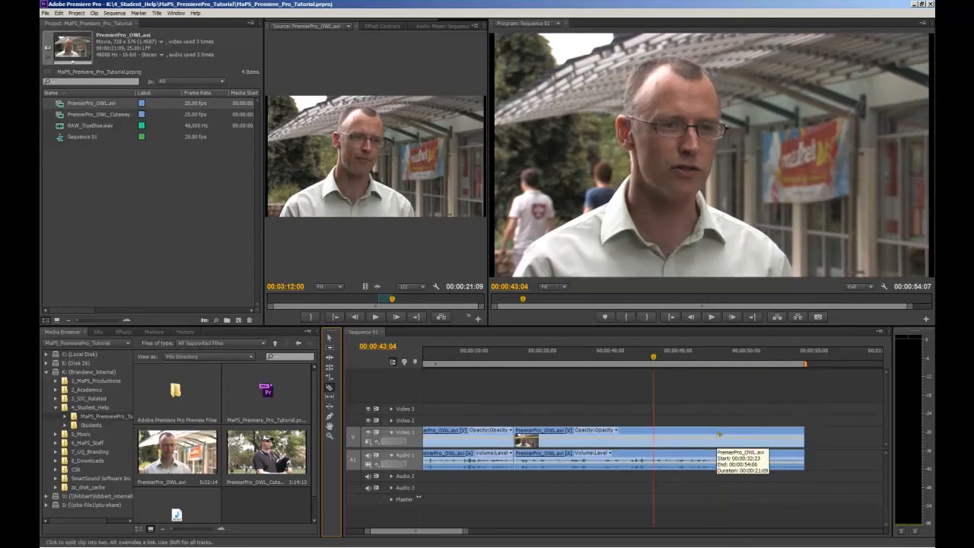
click(654, 435)
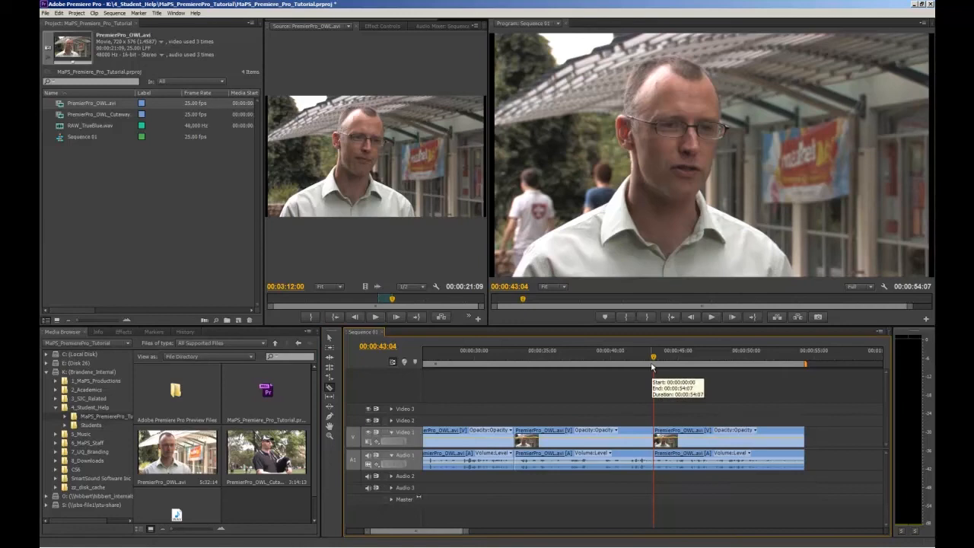
Step: Undo the razor cut in the third clip and move the playhead to 00:00:42:02, returning to the Selection tool
click(611, 367)
drag(611, 367, 640, 366)
key(v)
click(641, 441)
click(685, 441)
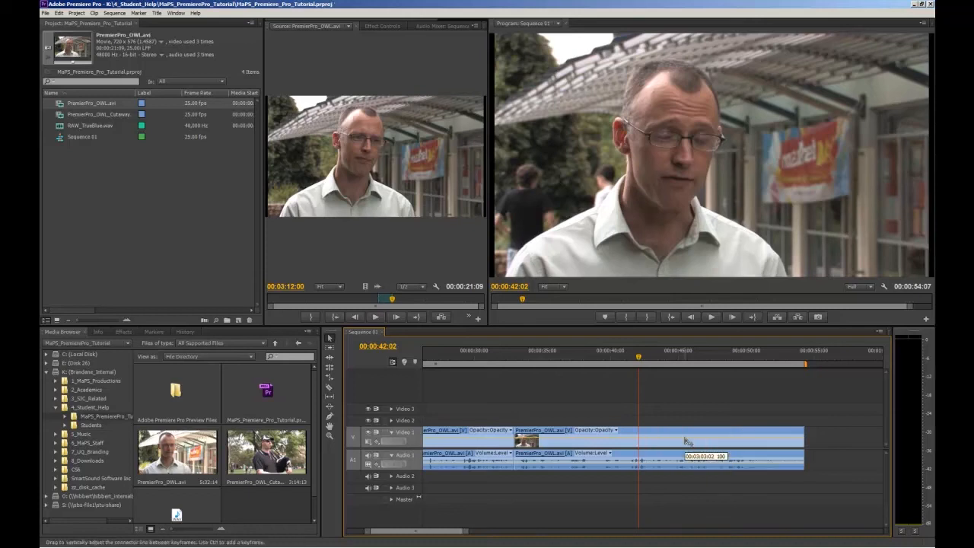
Step: Try splitting the selected third clip at the playhead at 00:00:42:02 and undo the cut
key(minus)
key(minus)
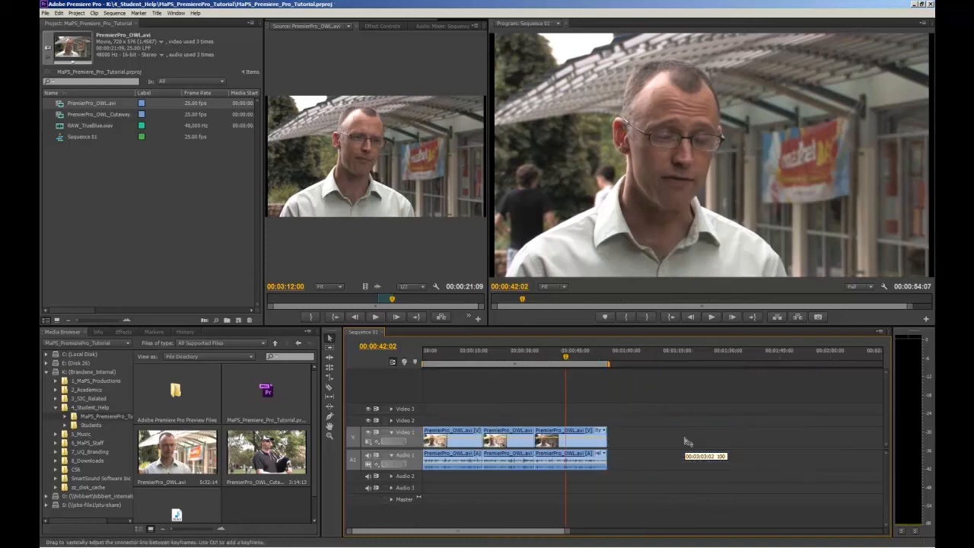
click(573, 434)
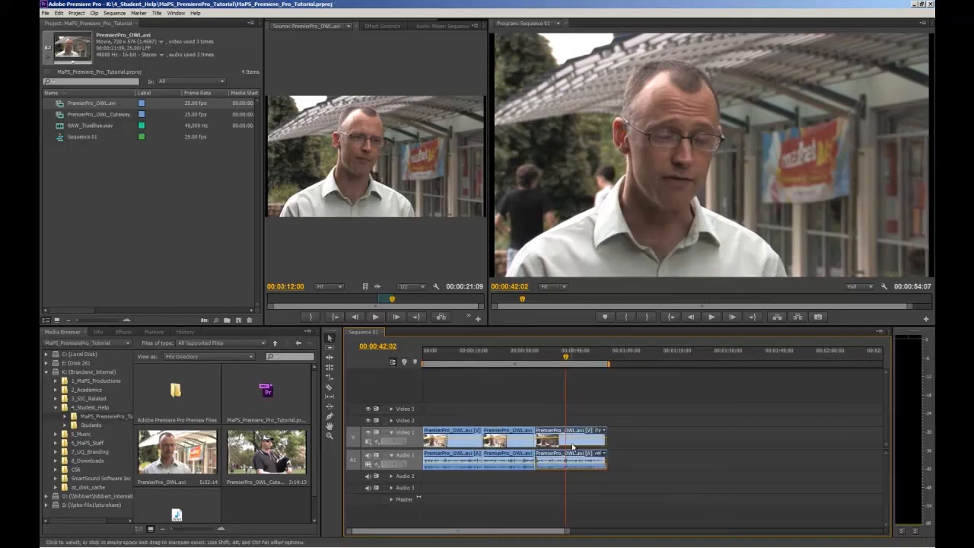
key(ctrl+k)
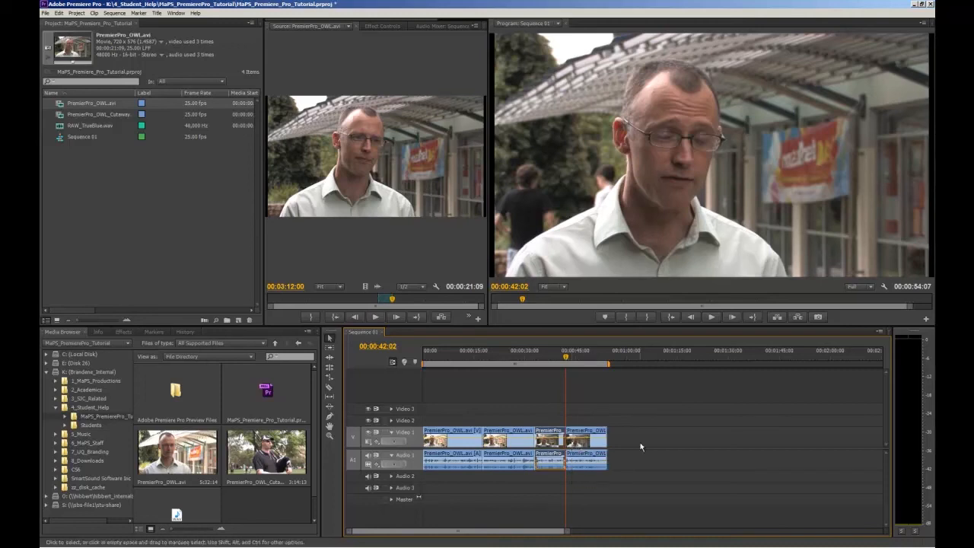
key(ctrl+z)
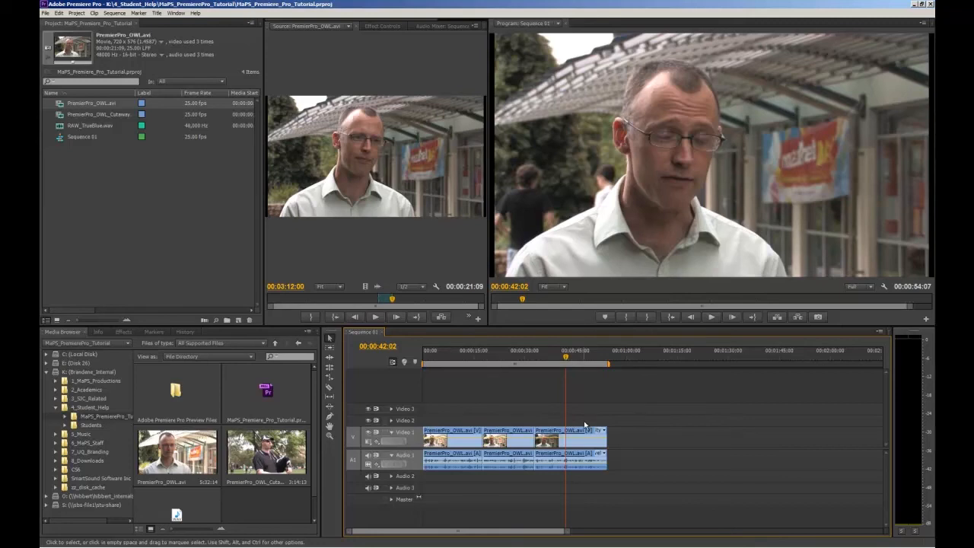
Step: Place the full PremierPro_OWL_Cutaway.avi clip on Video 2 above the first interview clip and play the overlapping section
click(86, 112)
drag(87, 111, 449, 421)
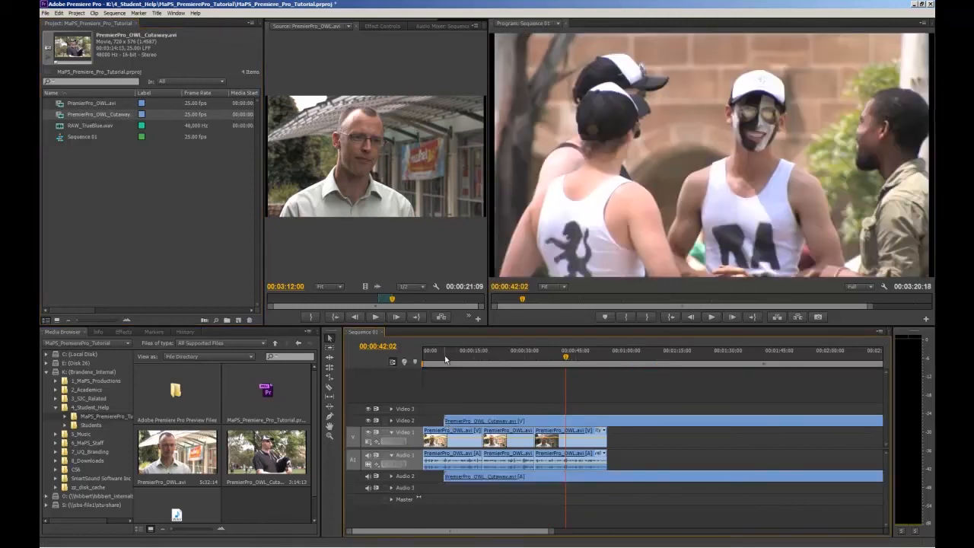
click(435, 352)
key(space)
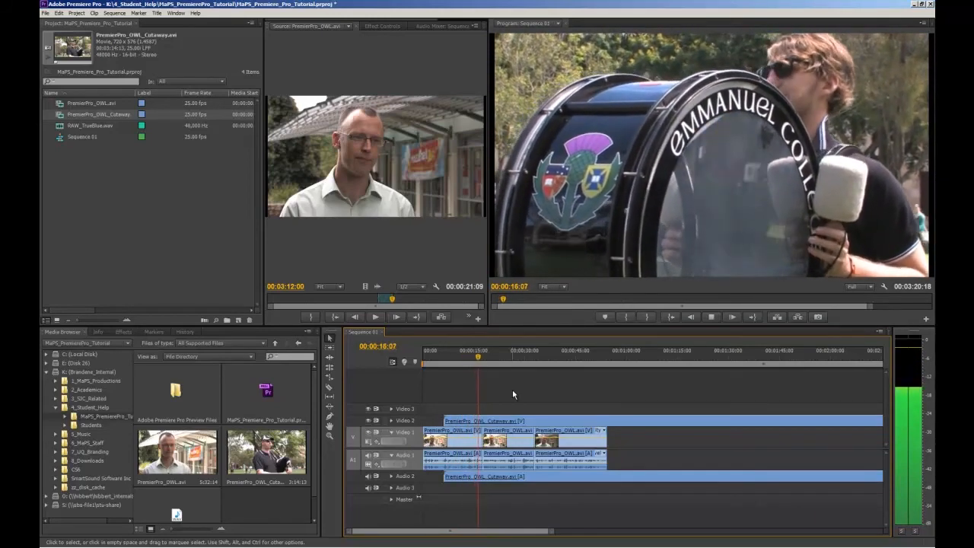
key(space)
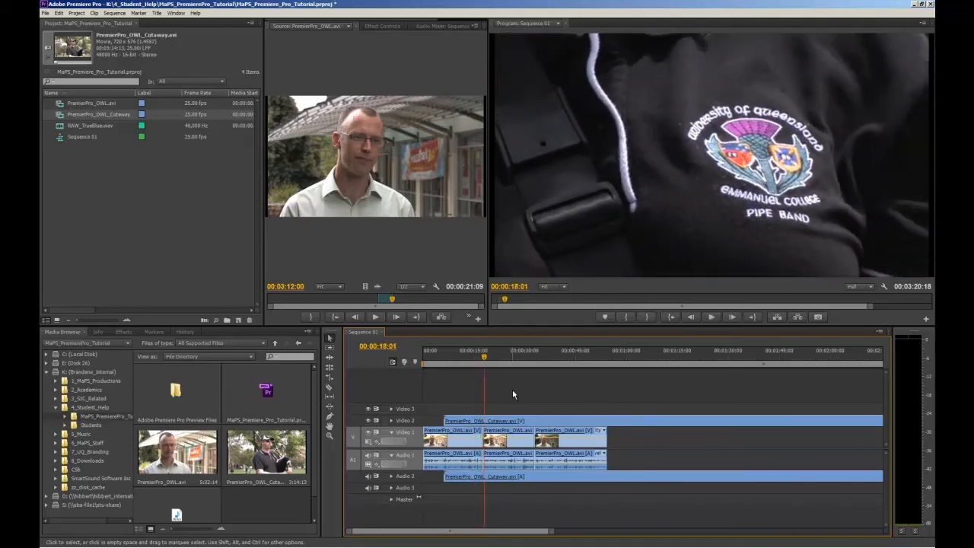
Step: Move the playhead back to 00:00:01:02 and delete the full-length cutaway clip from the timeline
drag(485, 356, 426, 356)
click(482, 423)
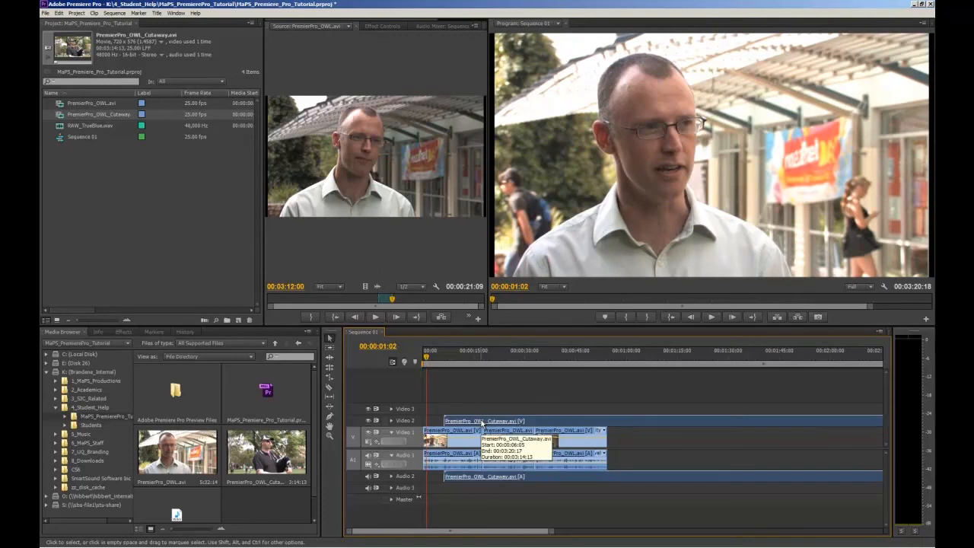
key(Delete)
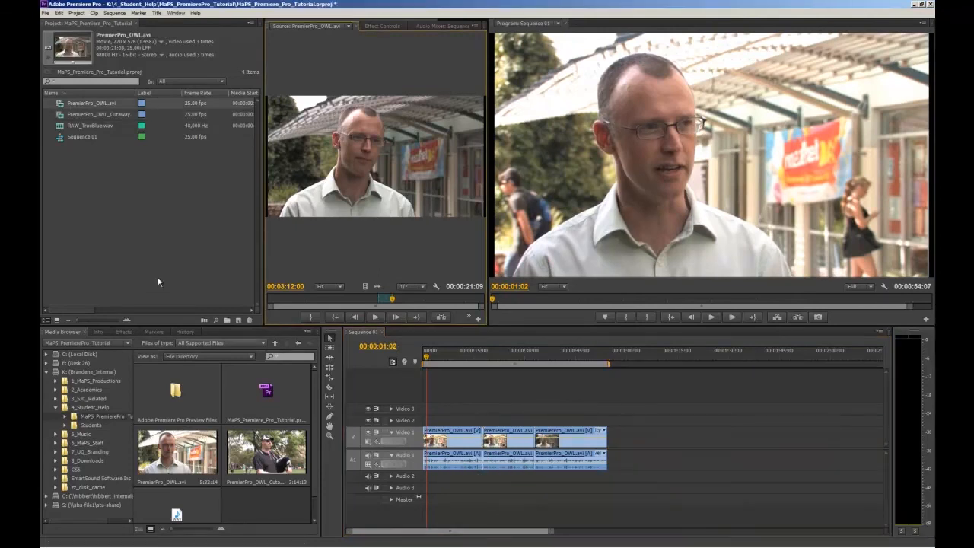
Step: Mark the first 00:00:08:10 of PremierPro_OWL_Cutaway.avi and place its video only on Video 2 over the first interview cut
double_click(99, 115)
key(space)
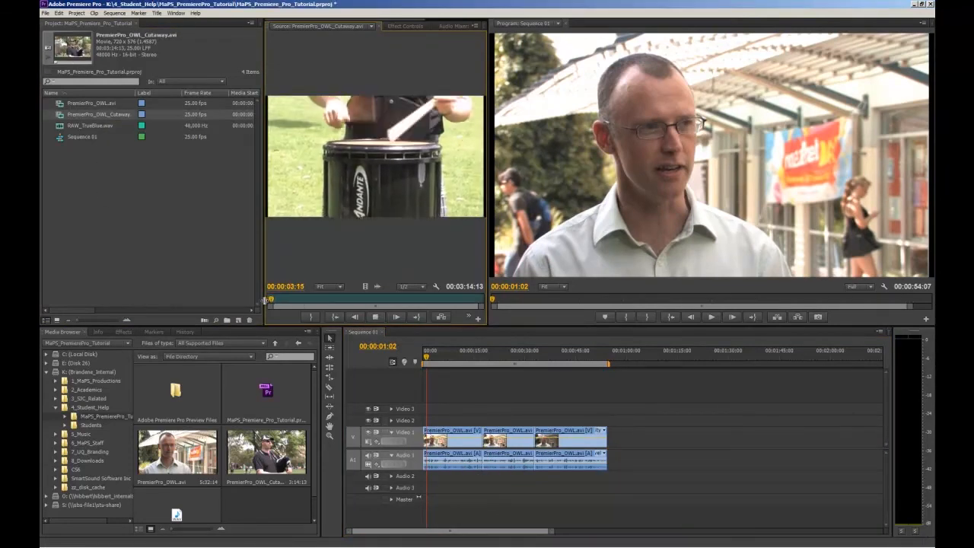
key(o)
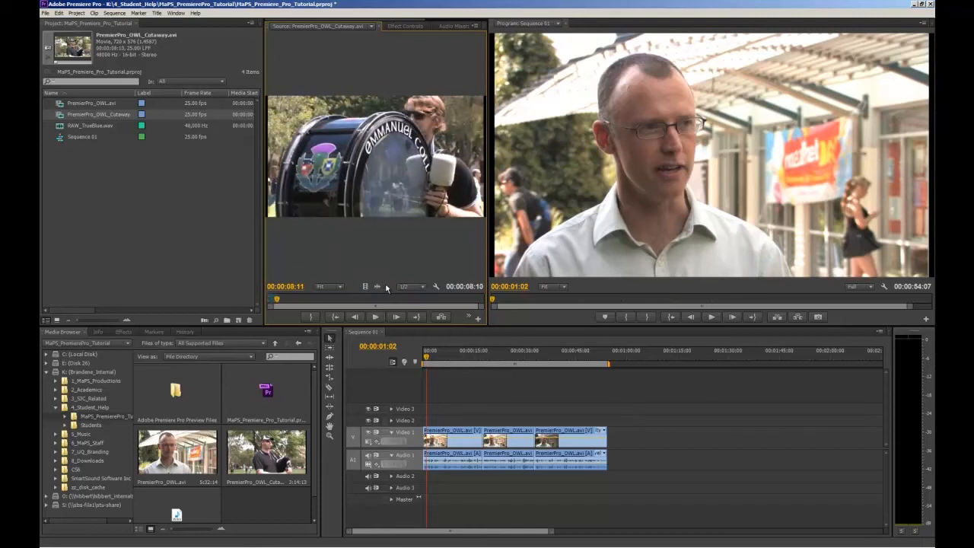
drag(365, 286, 474, 423)
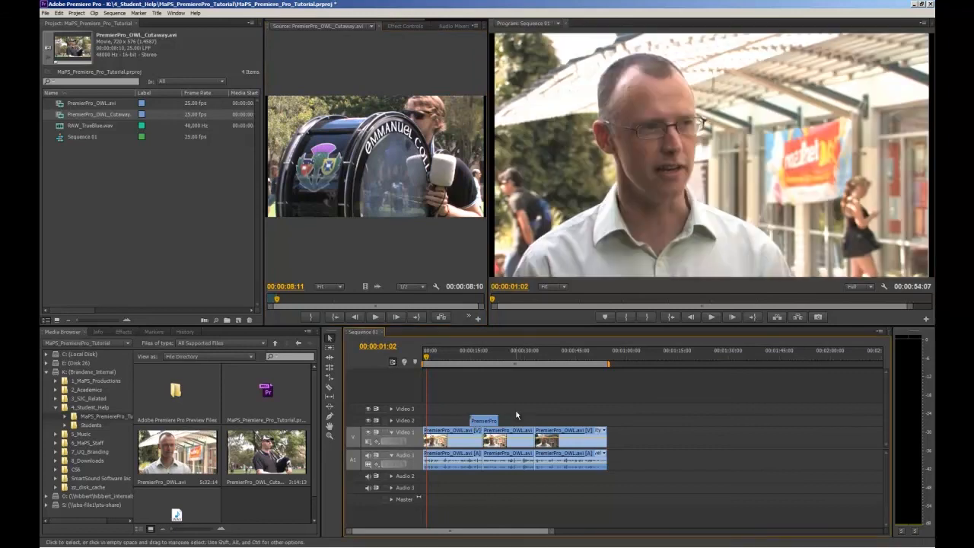
Step: Play the sequence from just before the first cutaway through to 00:00:23:10 to check how it covers the cut
click(465, 355)
key(space)
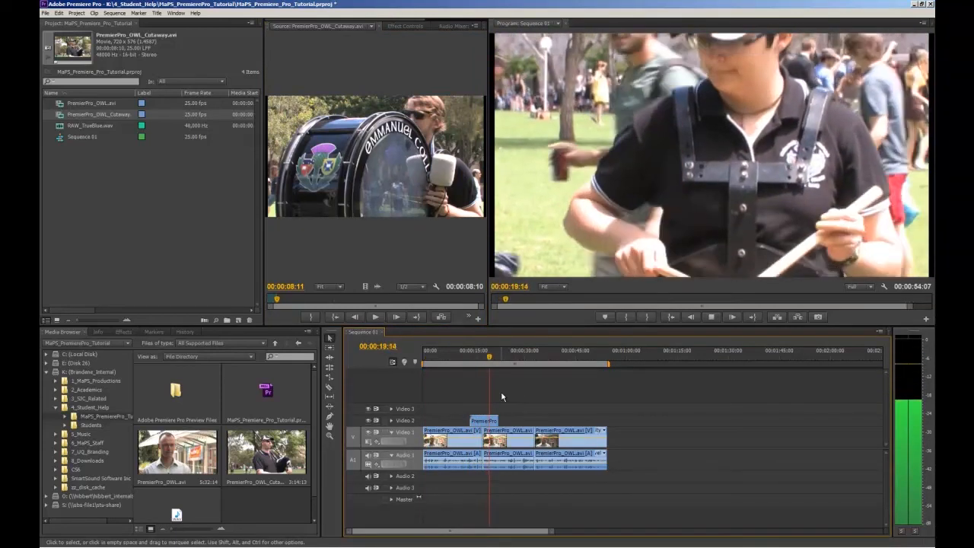
key(space)
Step: Mark a 00:00:04:08 section of the cutaway source showing the women in pink costumes, ending at 00:01:13:11
drag(338, 302, 345, 302)
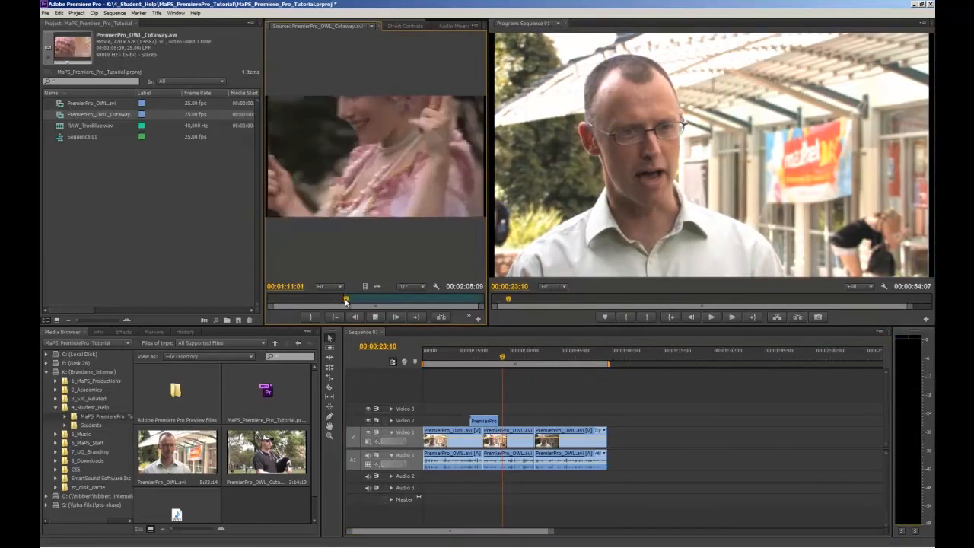
key(space)
key(Left)
key(Left)
key(Left)
key(Left)
key(Left)
key(Left)
key(Left)
key(Left)
key(Left)
key(Left)
key(Left)
key(Left)
key(Left)
key(Left)
key(Left)
key(Left)
key(Left)
key(Left)
key(Left)
key(Left)
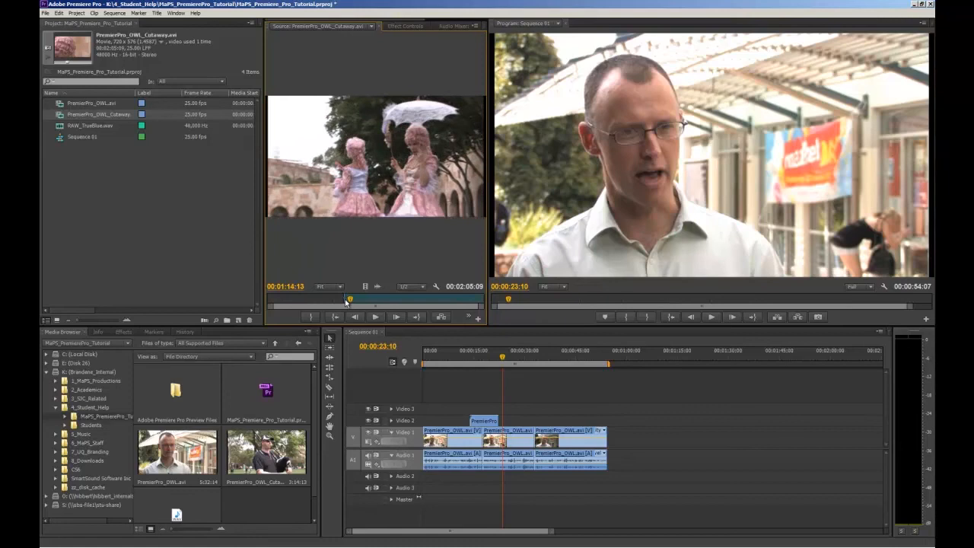
key(Left)
key(Left)
key(Left)
key(Left)
key(Left)
key(Left)
key(o)
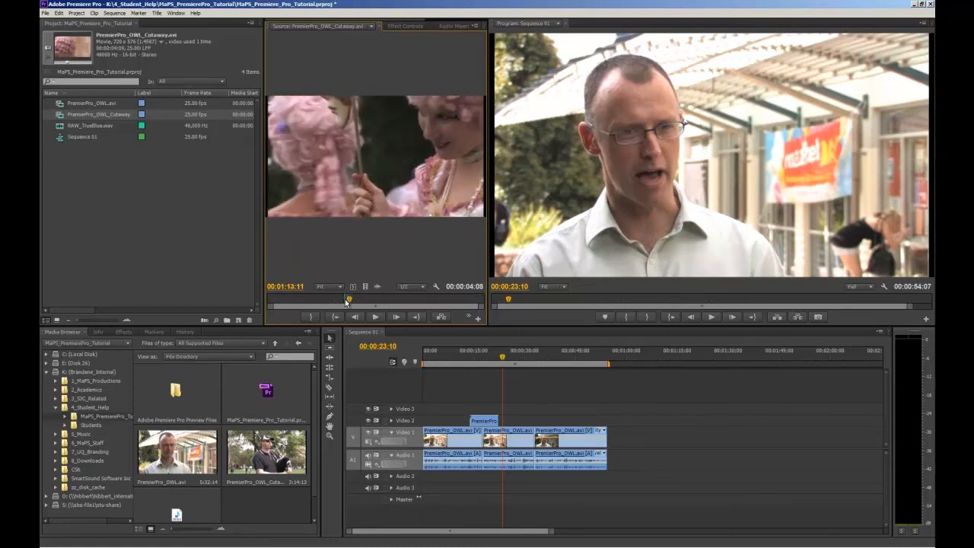
Step: Place the marked cutaway section, video only, on Video 2 near the cut between the second and third interview clips
drag(378, 200, 538, 423)
key(ctrl+z)
drag(366, 287, 531, 421)
Step: Set the playhead to 00:00:33:10 and shift the second cutaway slightly earlier so it straddles the cut between the second and third interview clips
click(536, 355)
key(=)
key(=)
key(=)
drag(639, 421, 621, 422)
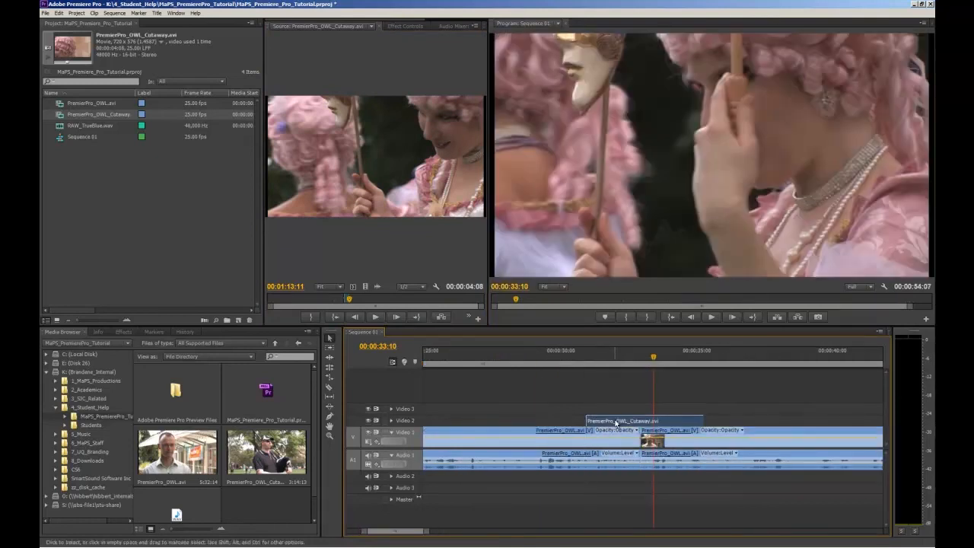
key(minus)
key(minus)
key(minus)
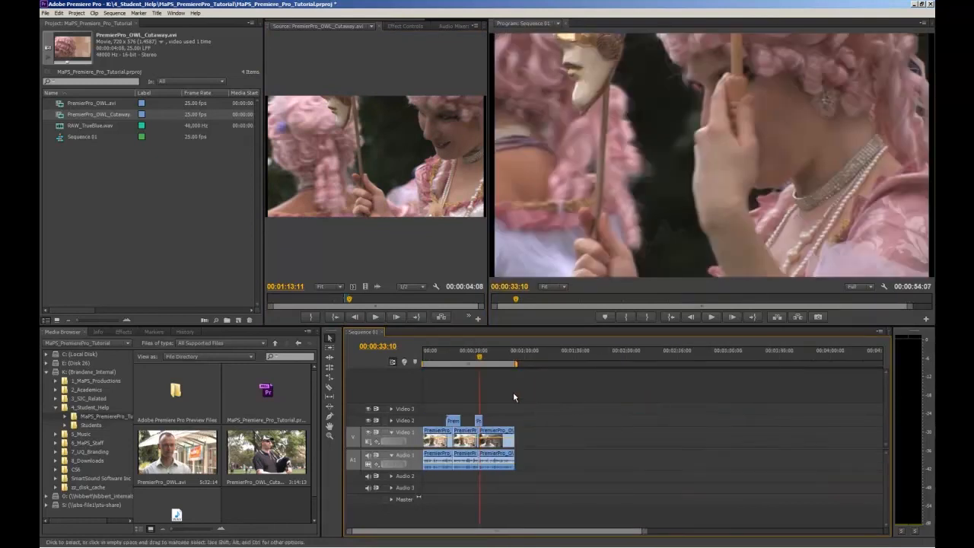
Step: Mark another cutaway section from 00:01:27:19 to about 00:01:32 and add its video only to Video 2 above the third interview clip
drag(350, 299, 366, 303)
key(space)
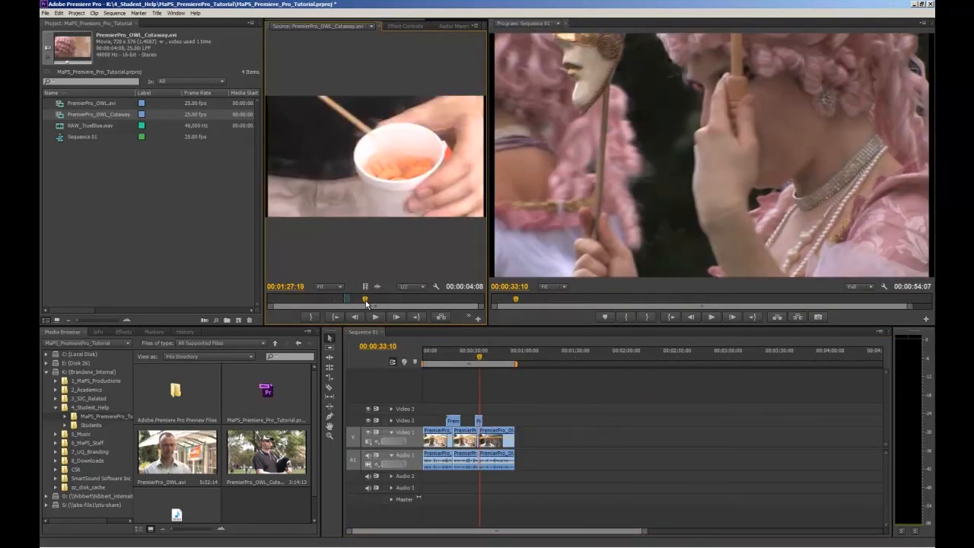
key(i)
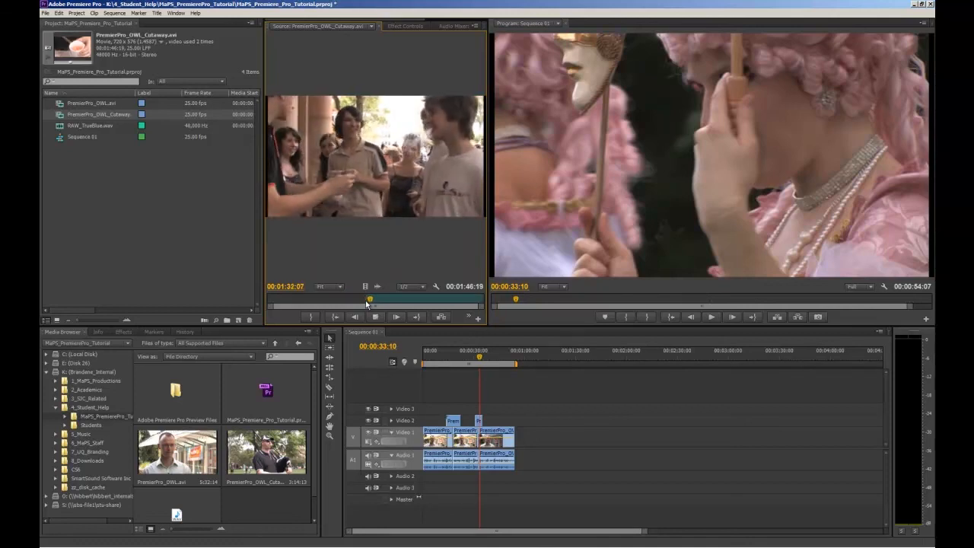
key(o)
key(space)
drag(376, 287, 511, 422)
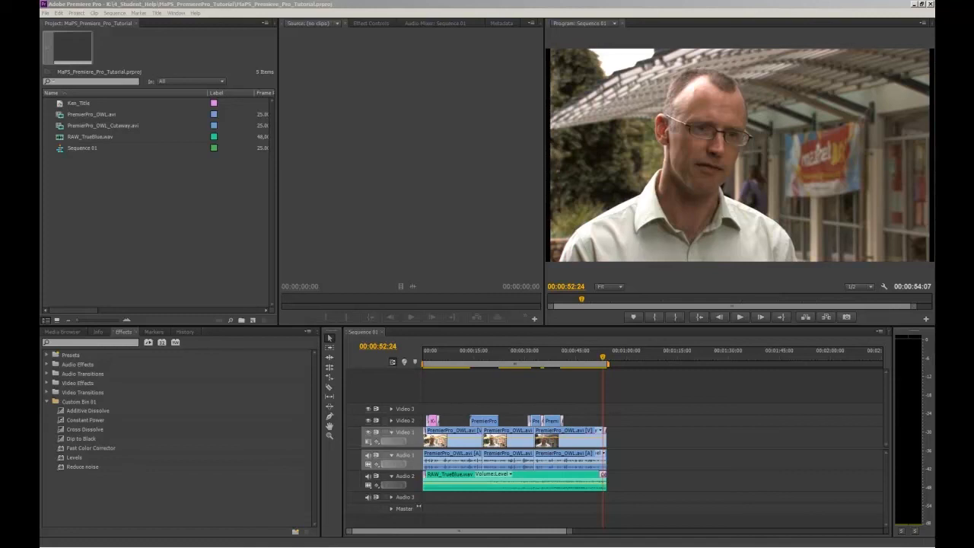
Step: Create a new sequence named IV using the DV - PAL Widescreen 48kHz preset
click(449, 381)
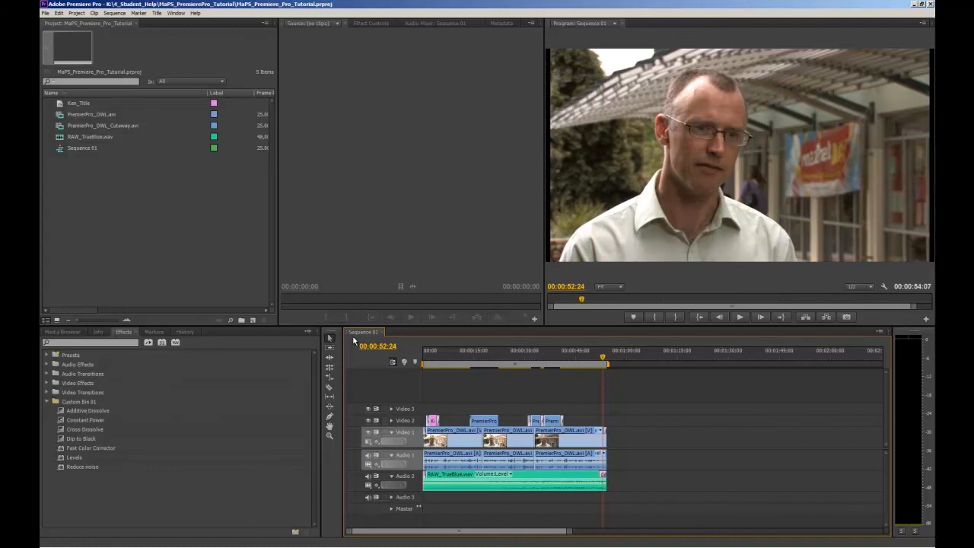
click(47, 13)
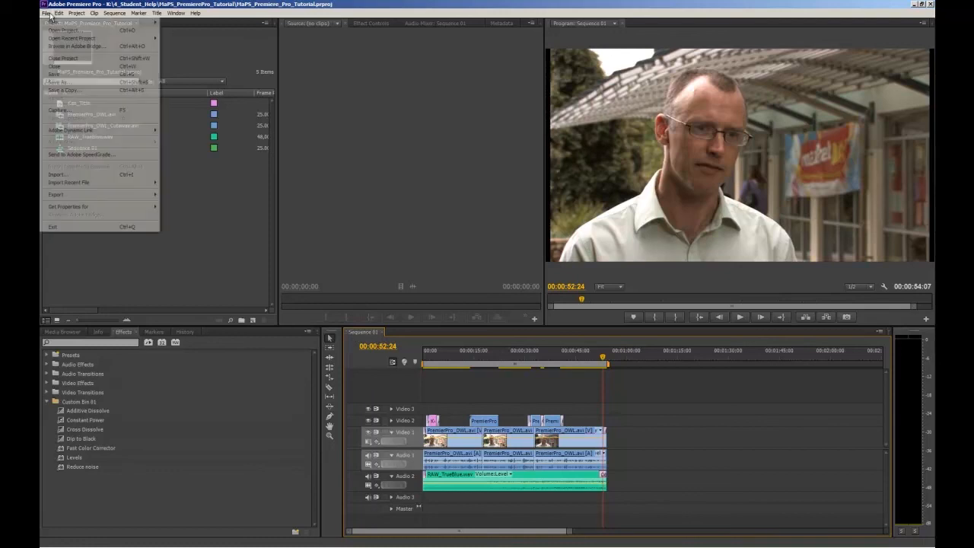
mouse_move(120, 23)
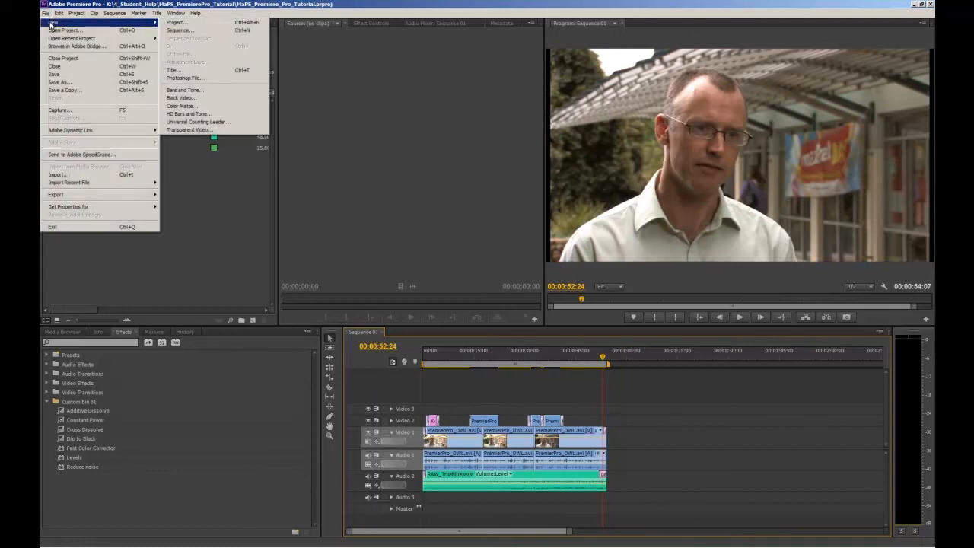
click(174, 30)
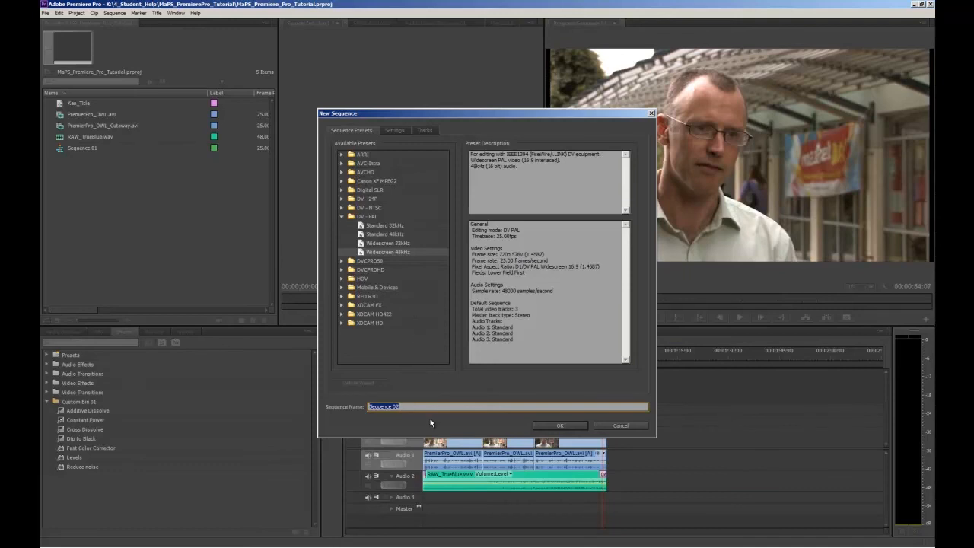
key(BackSpace)
click(378, 252)
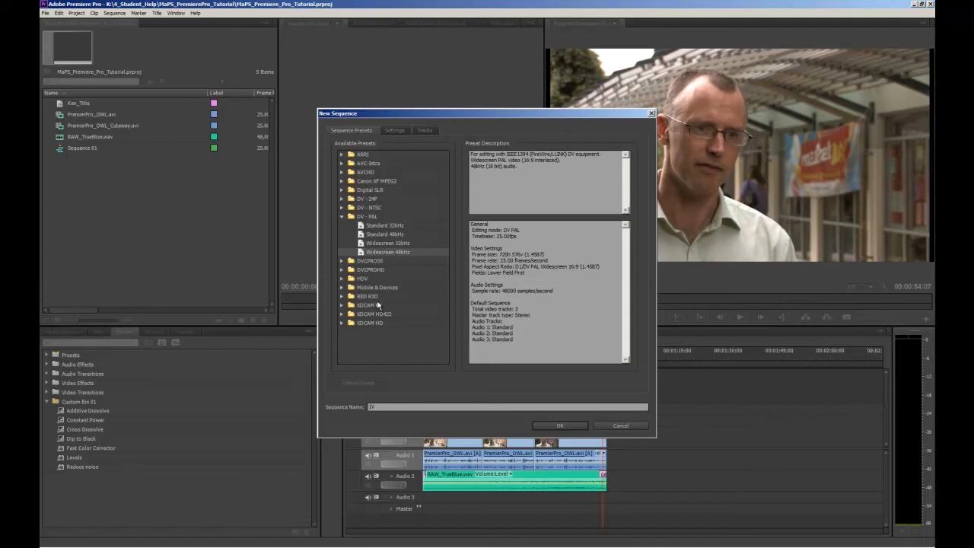
click(376, 406)
click(383, 407)
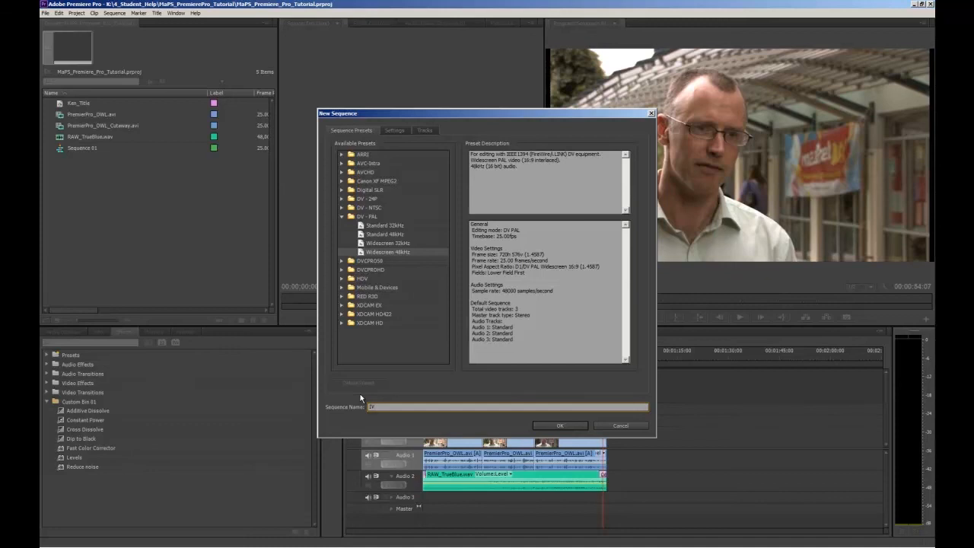
click(563, 426)
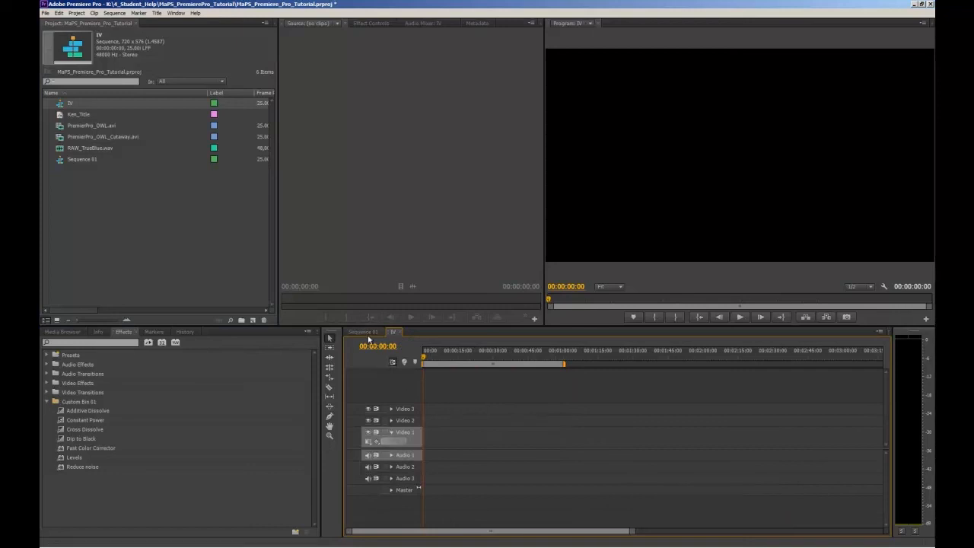
Step: Copy all clips from Sequence 01 and paste them into the start of the IV sequence
click(364, 331)
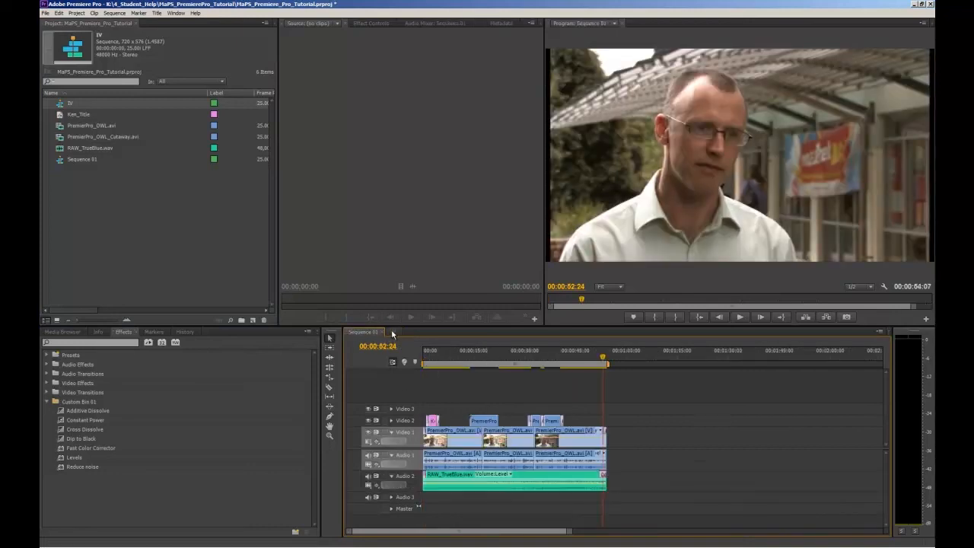
click(392, 332)
click(371, 331)
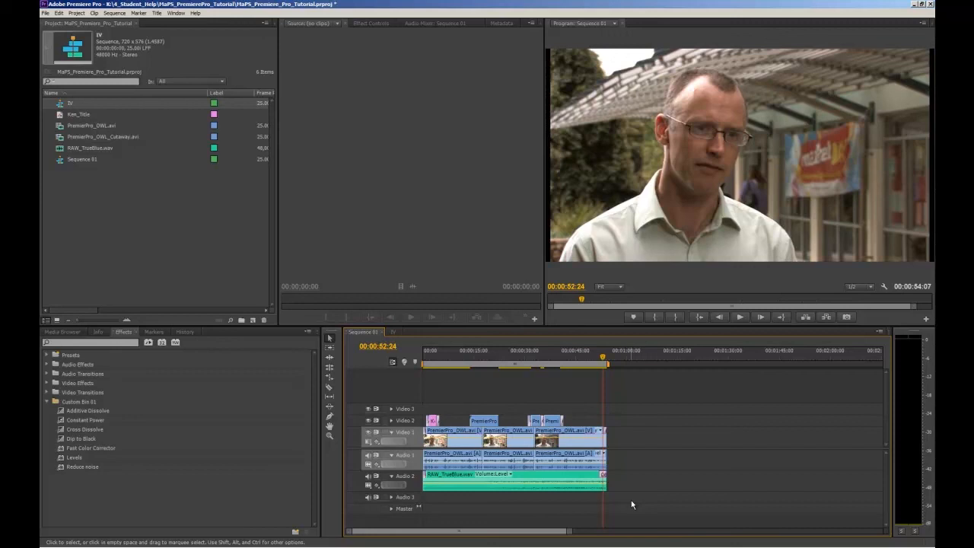
drag(631, 502, 394, 408)
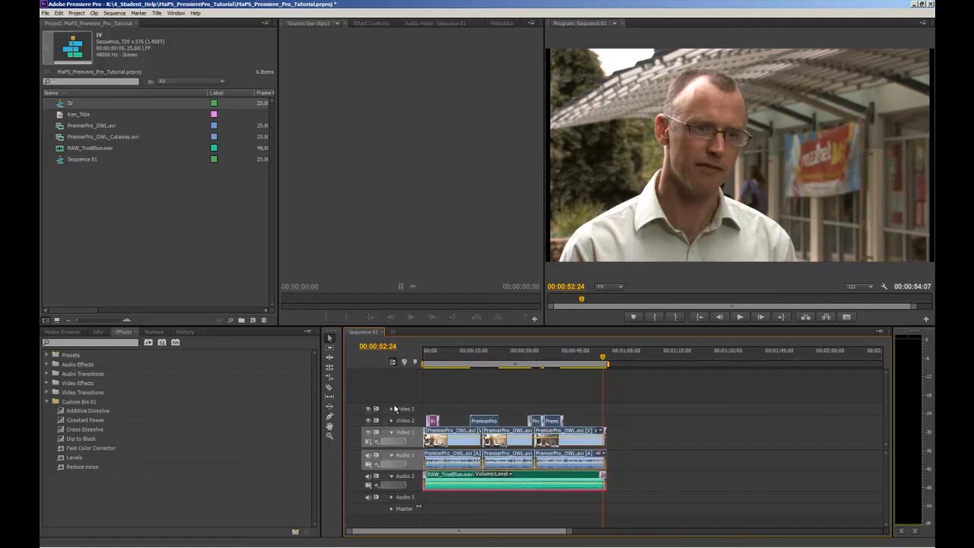
click(393, 331)
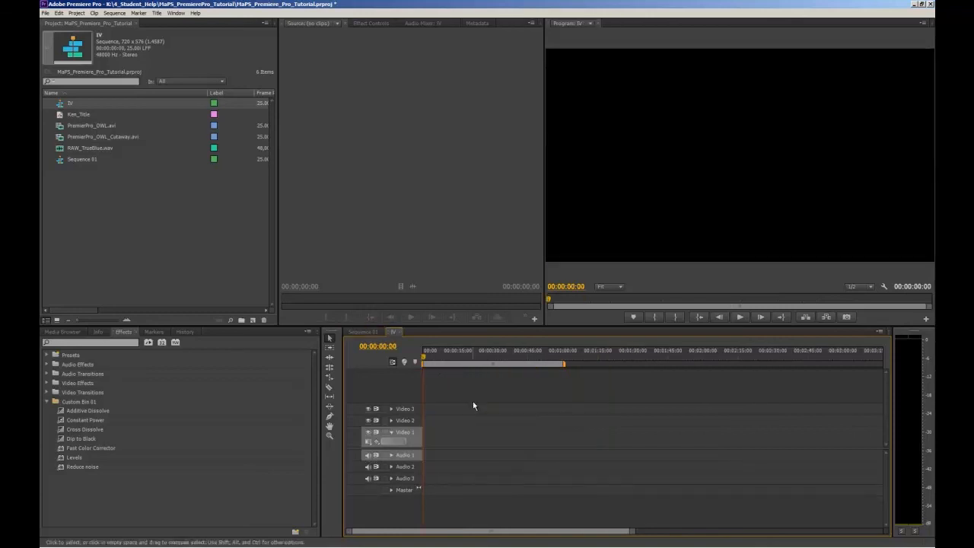
key(ctrl+v)
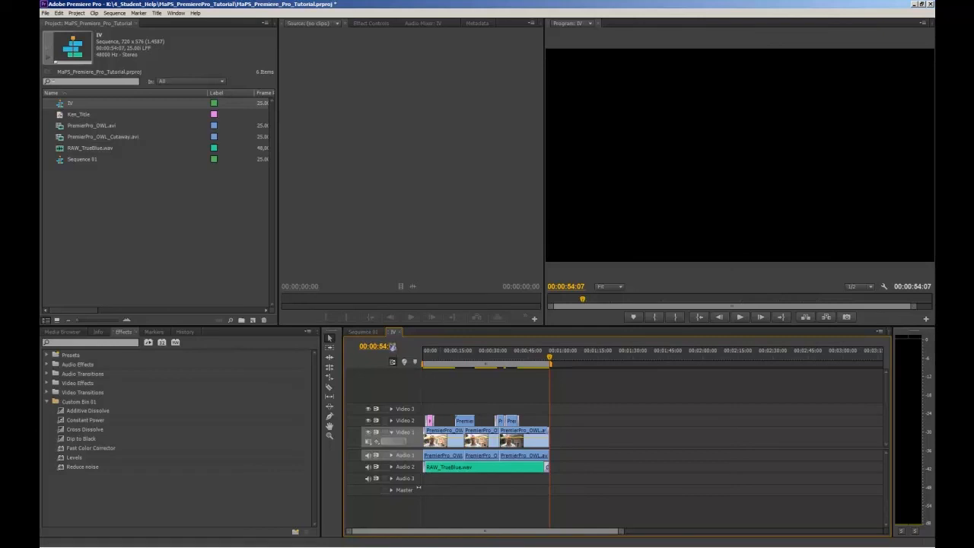
Step: Compare Sequence 01 with the IV sequence, then return to Sequence 01 and deselect its clips
click(363, 332)
click(393, 332)
click(364, 332)
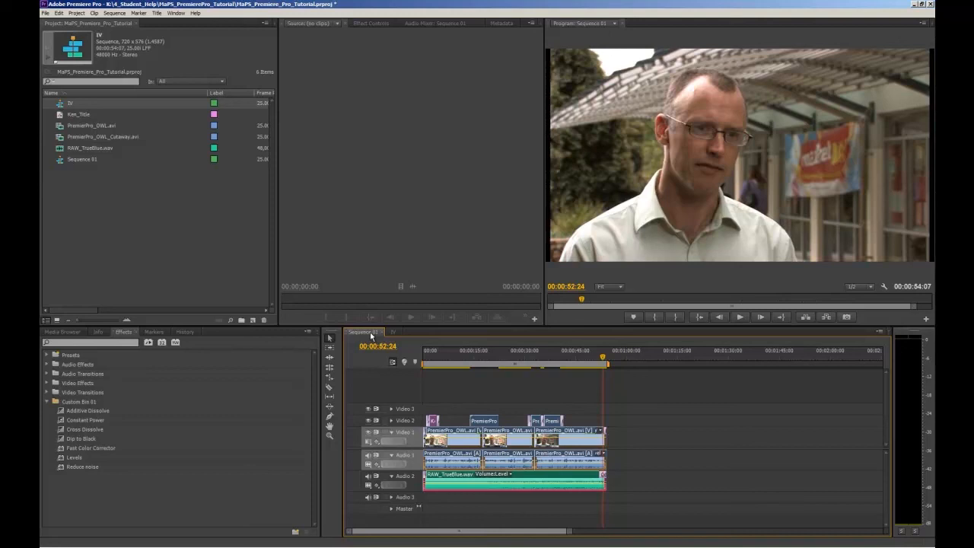
click(454, 383)
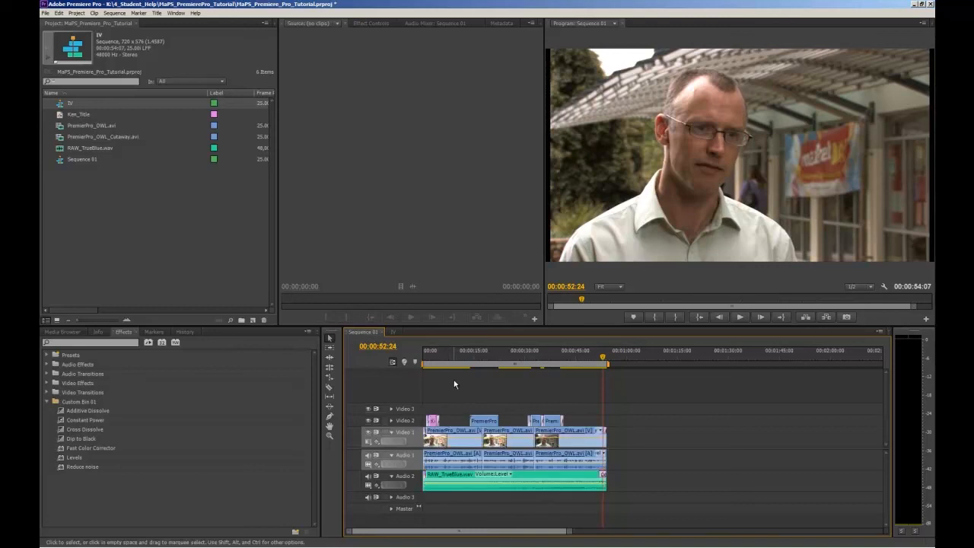